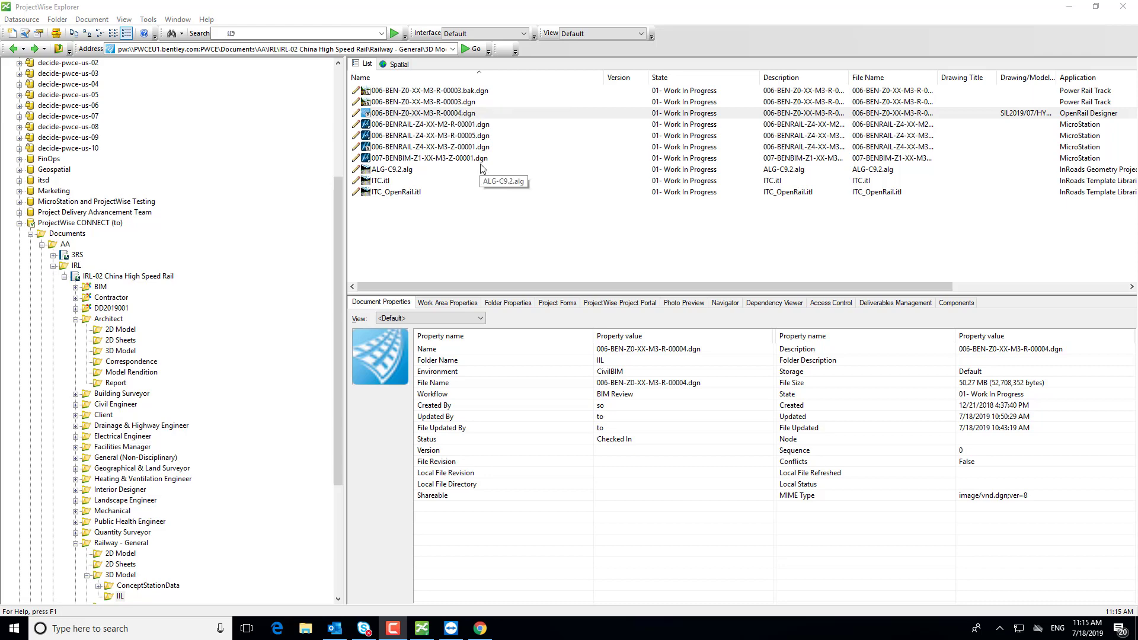
- Examine the reference dependencies of 006-BEN-Z0-XX-M3-R-00004.dgn, returning to its document properties
click(506, 115)
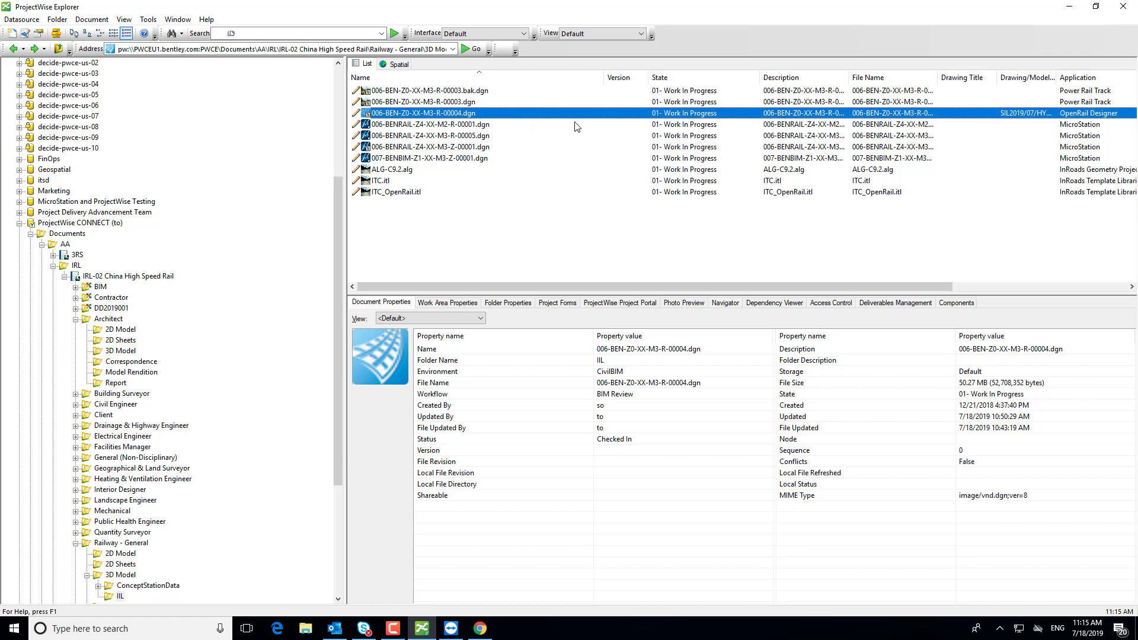
click(773, 304)
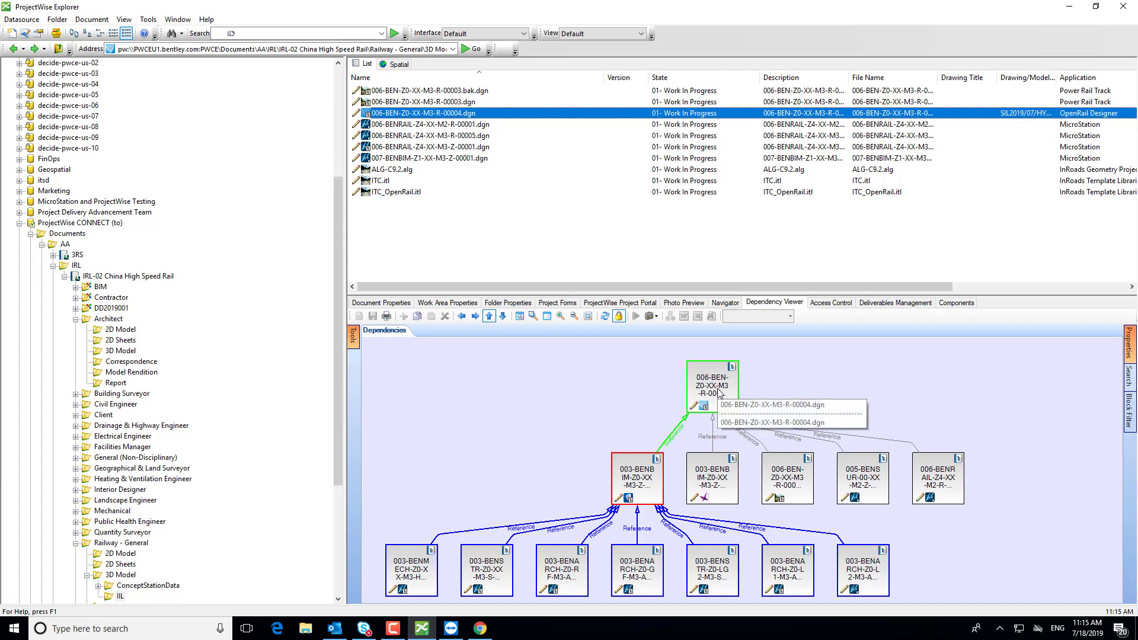
click(400, 303)
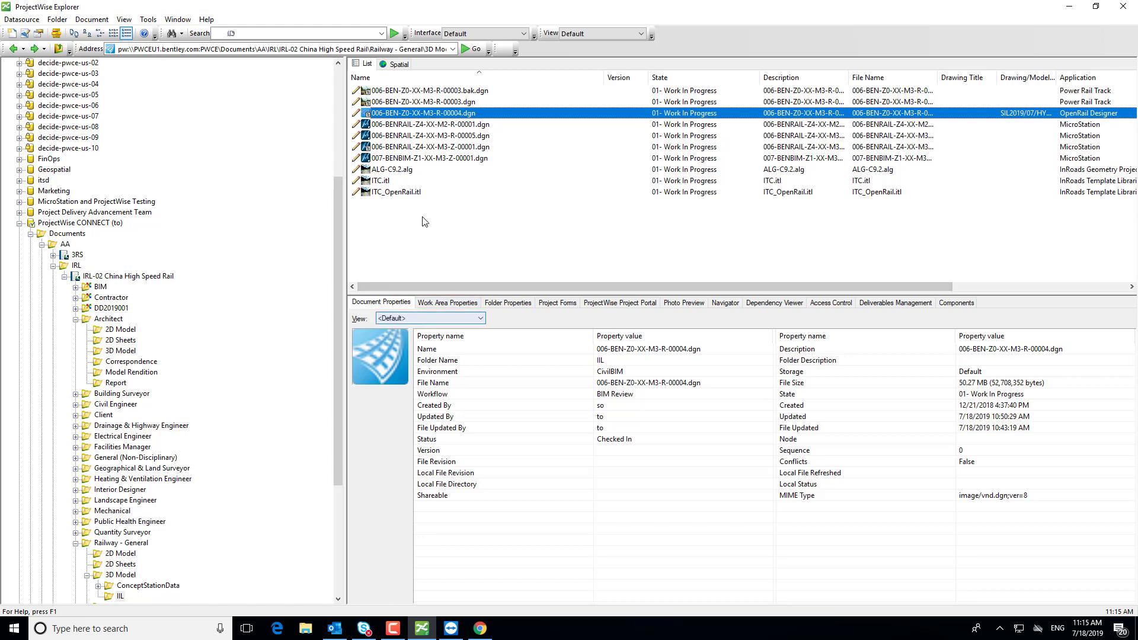
- Open 006-BEN-Z0-XX-M3-R-00004.dgn with OpenRail Designer CONNECT Edition
right_click(446, 114)
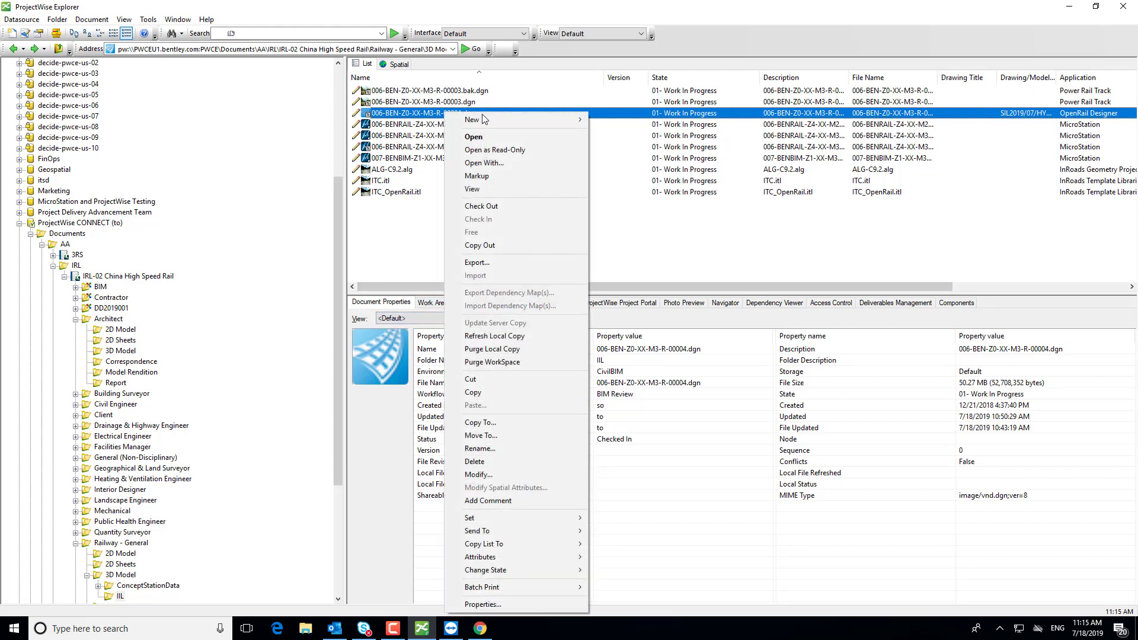
click(534, 162)
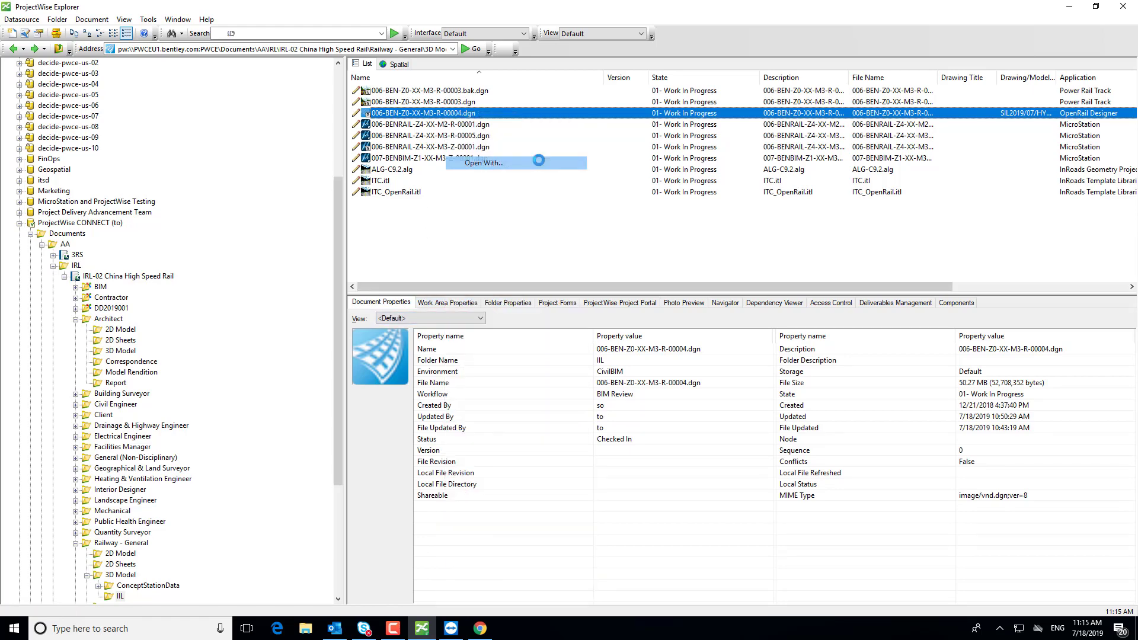
drag(424, 125, 702, 105)
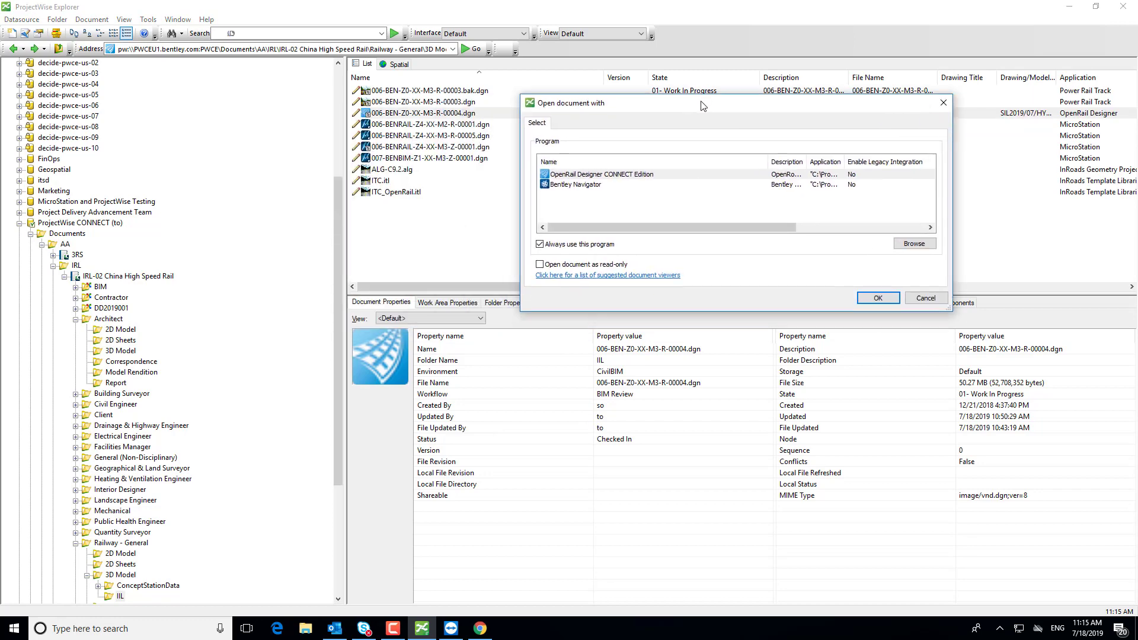
click(650, 173)
click(878, 298)
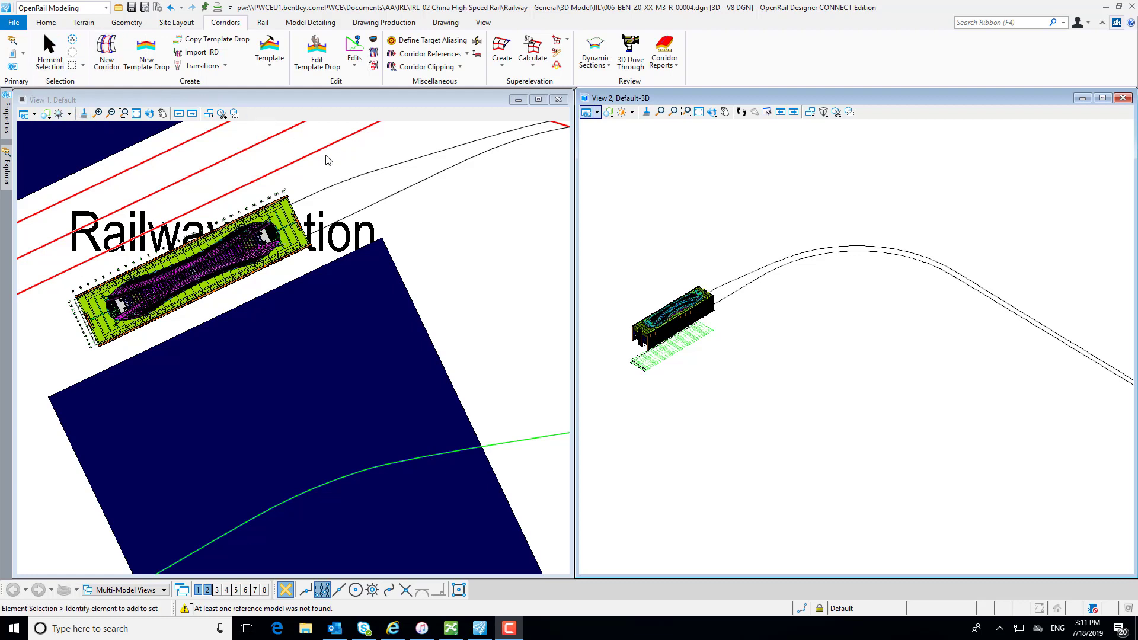
- Load the ITC_OpenRail.itl template library and display its Double Track - Box template from the ITC folder
scroll(327, 160, up, 1)
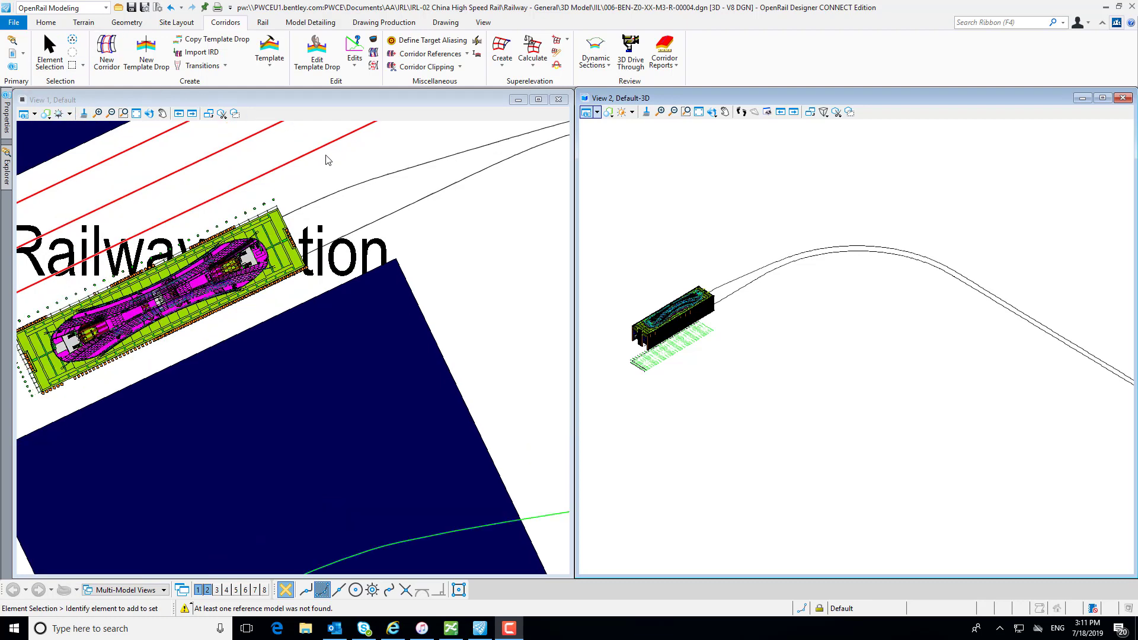
click(271, 77)
click(311, 81)
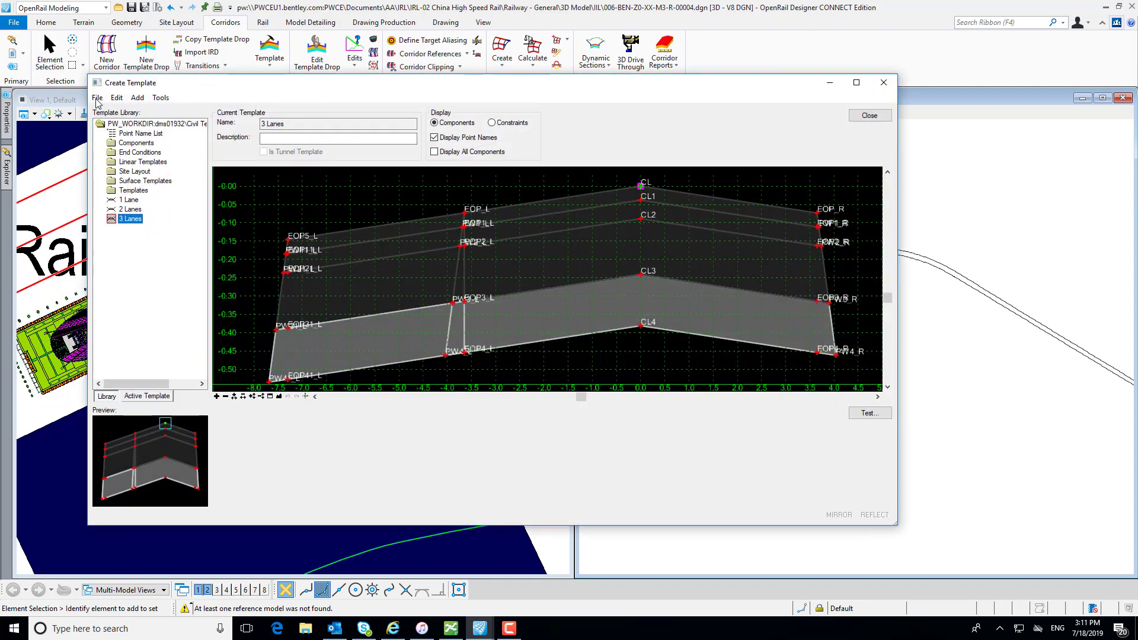
click(96, 98)
click(96, 126)
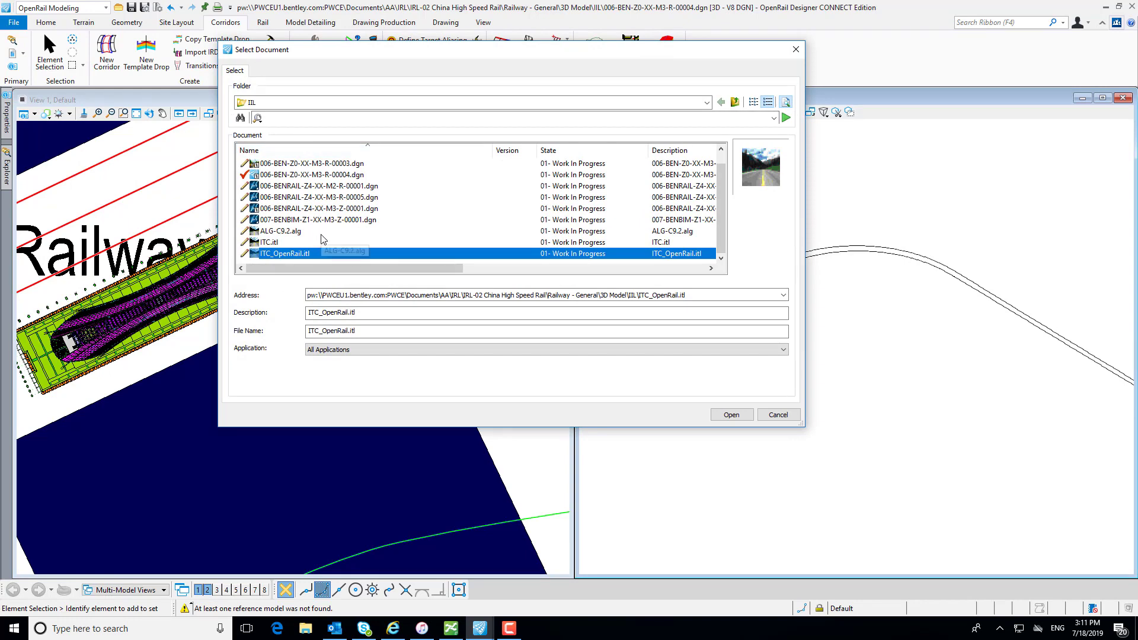
double_click(323, 254)
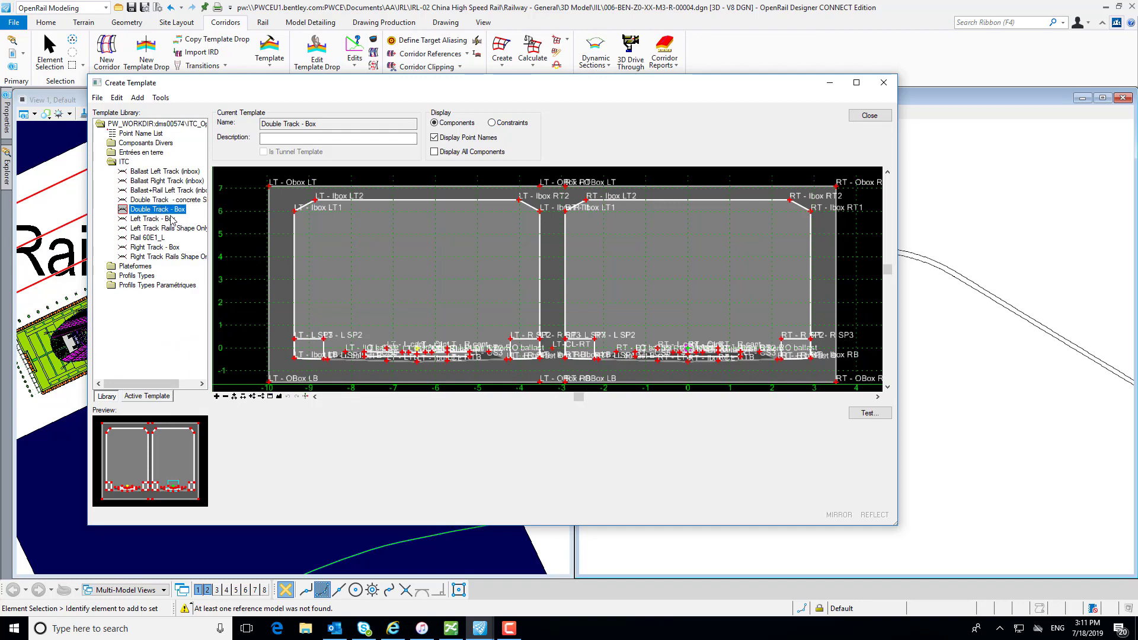
click(869, 116)
- Create a corridor named South Track with the Final feature definition along the southern track alignment leaving the station
click(107, 50)
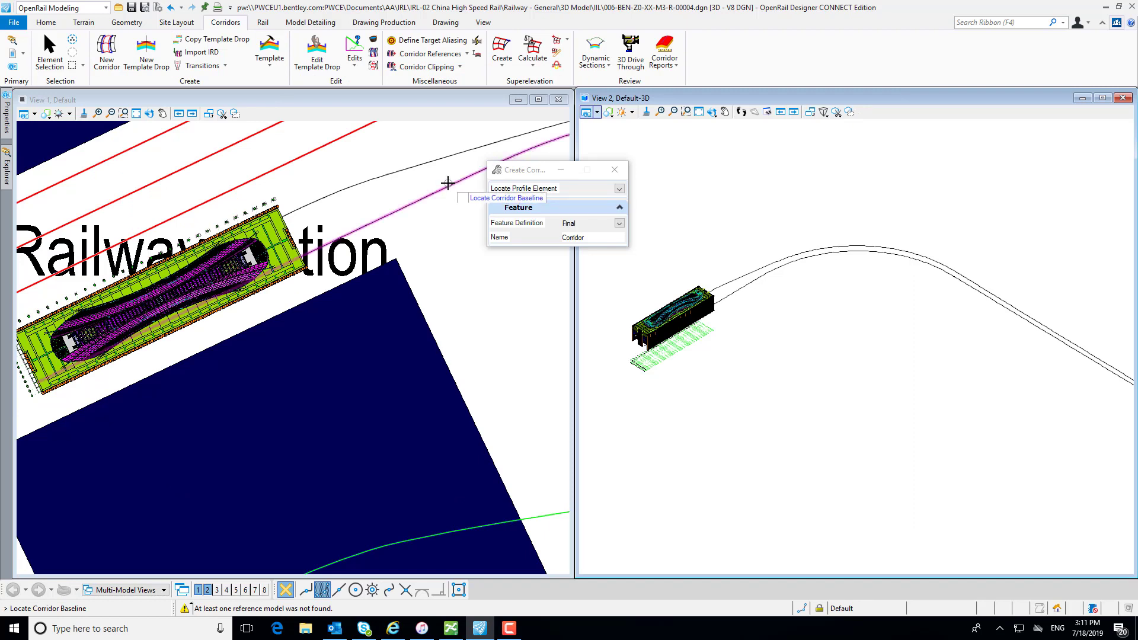
click(444, 186)
right_click(444, 232)
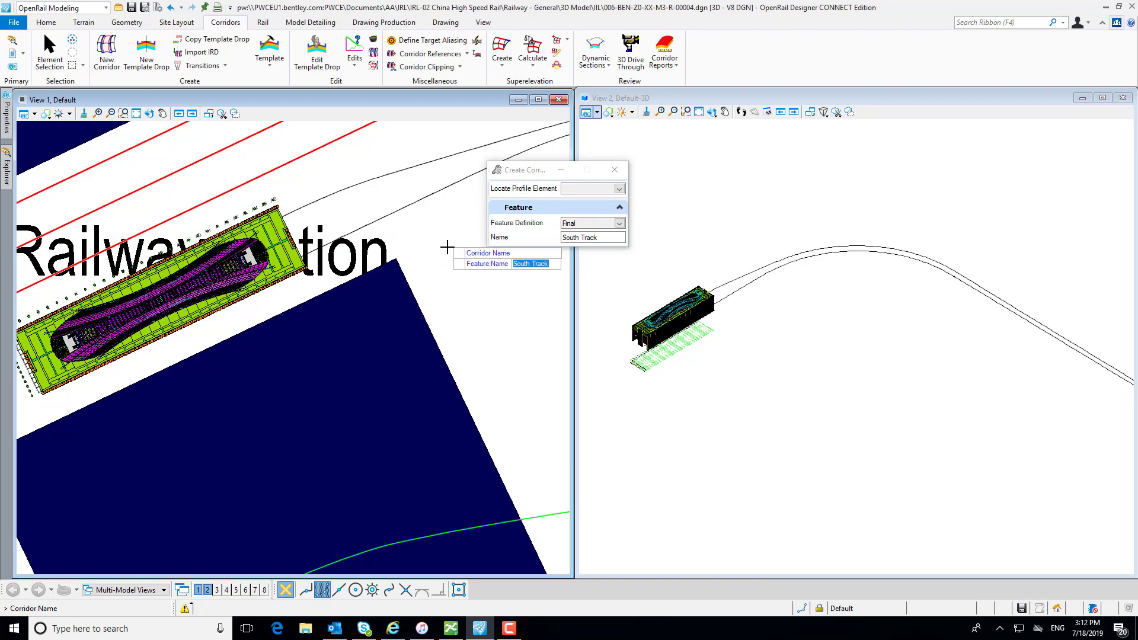
click(447, 246)
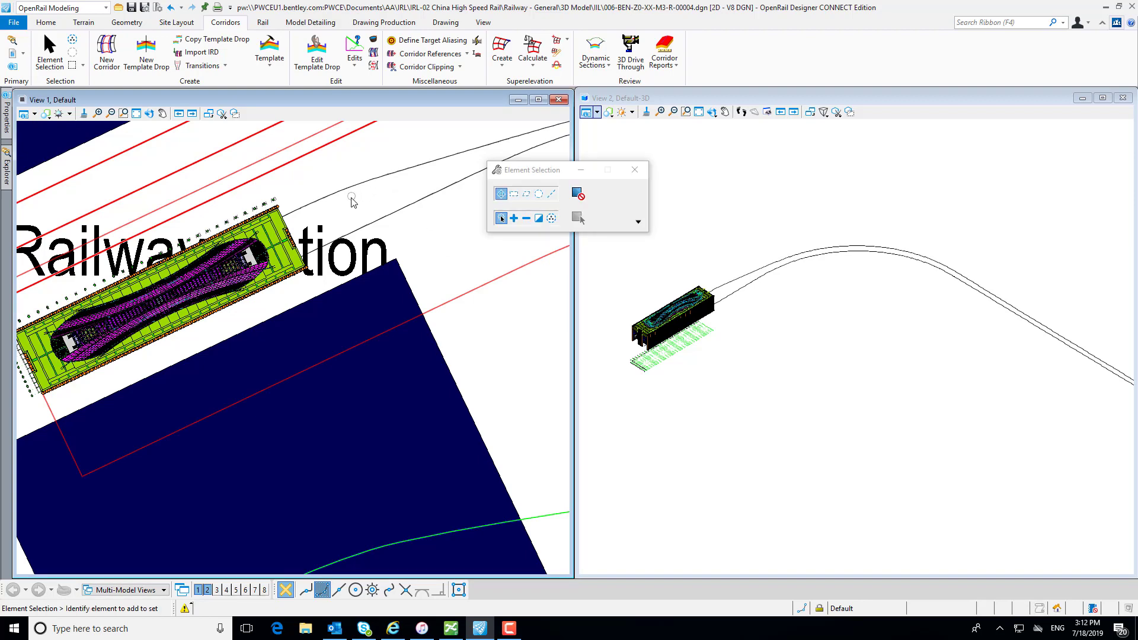
- Begin a template drop on the South Track corridor using the ITC\Double Track - Box template
scroll(352, 204, up, 1)
scroll(352, 205, up, 1)
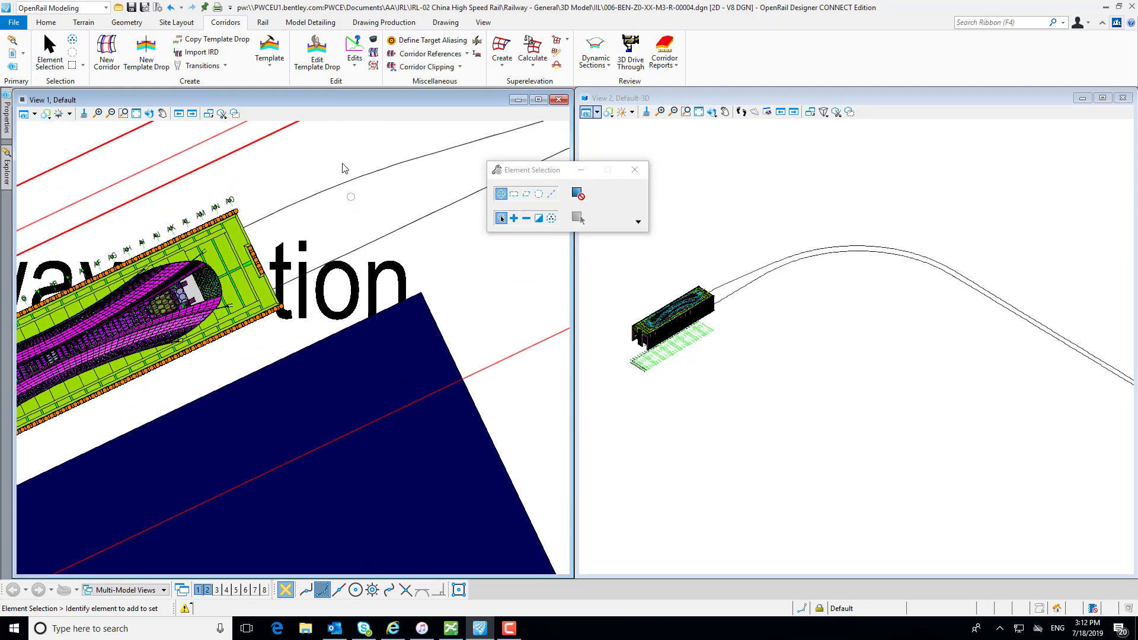
click(273, 69)
click(158, 68)
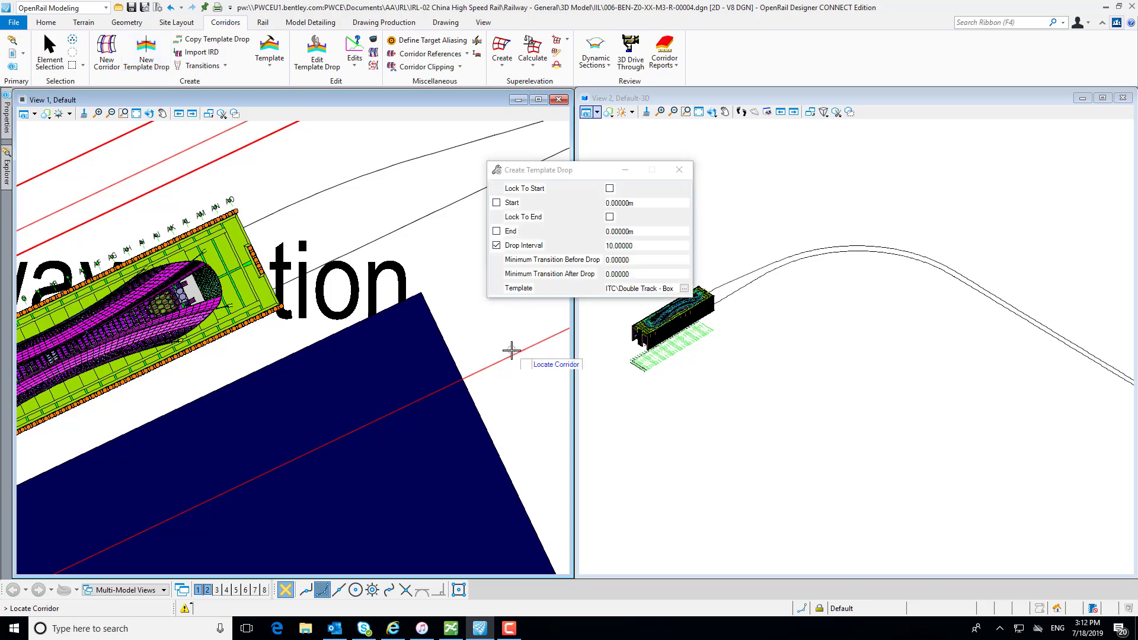
click(515, 353)
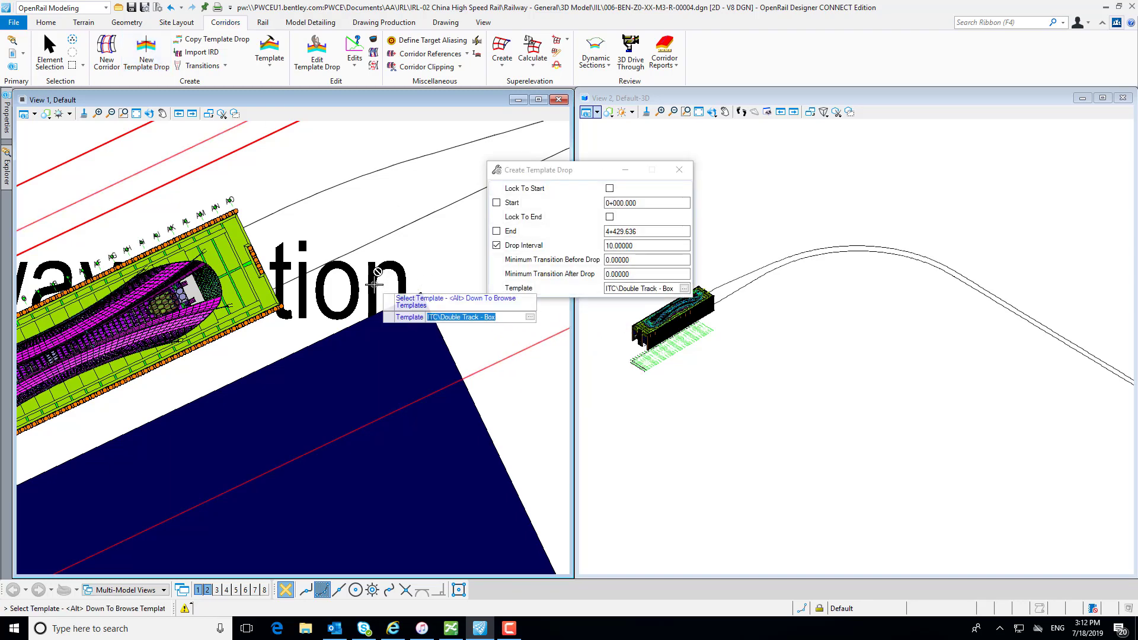
key(alt+Down)
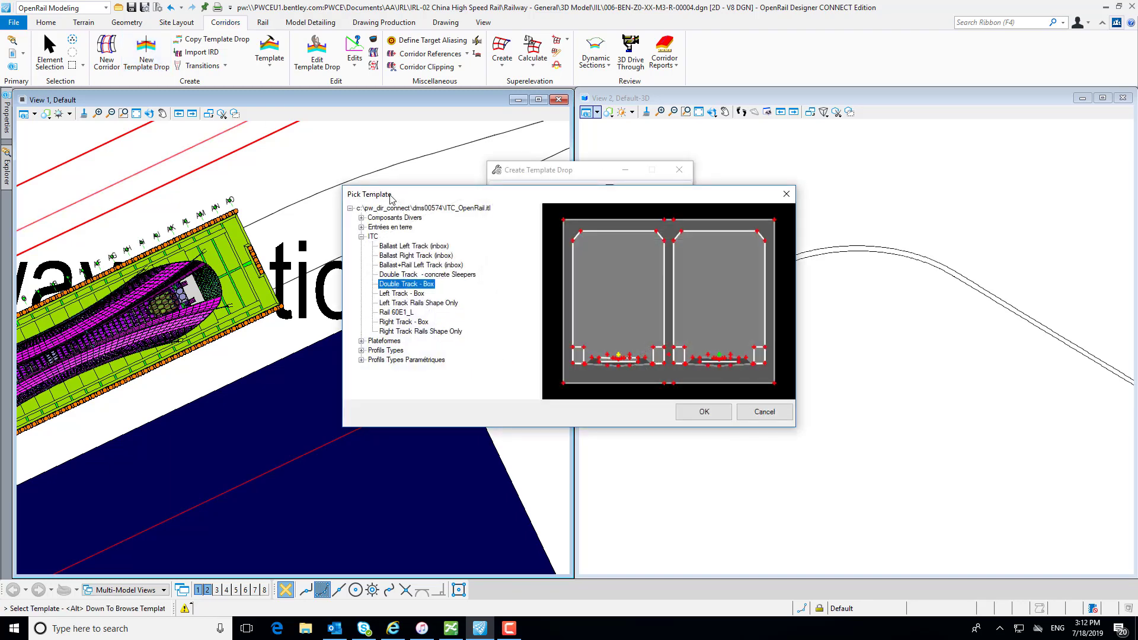
click(704, 411)
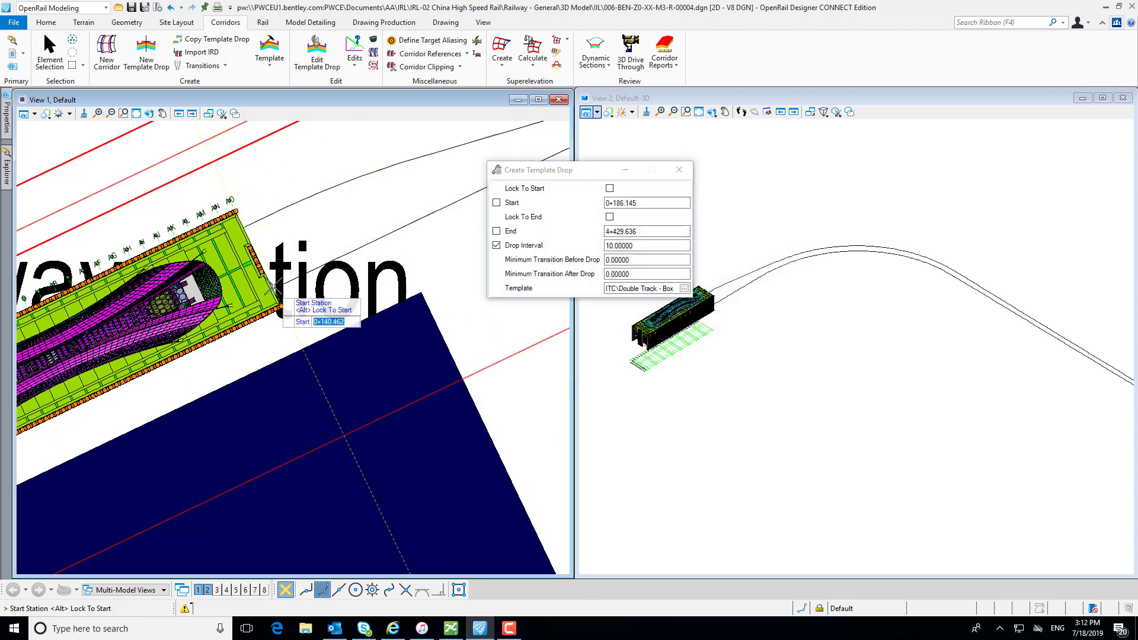
- Place the template drop from the station building's end, about 0+140, locked to the corridor's end, with a 10 m interval and zero transitions
scroll(274, 289, up, 3)
scroll(279, 296, up, 1)
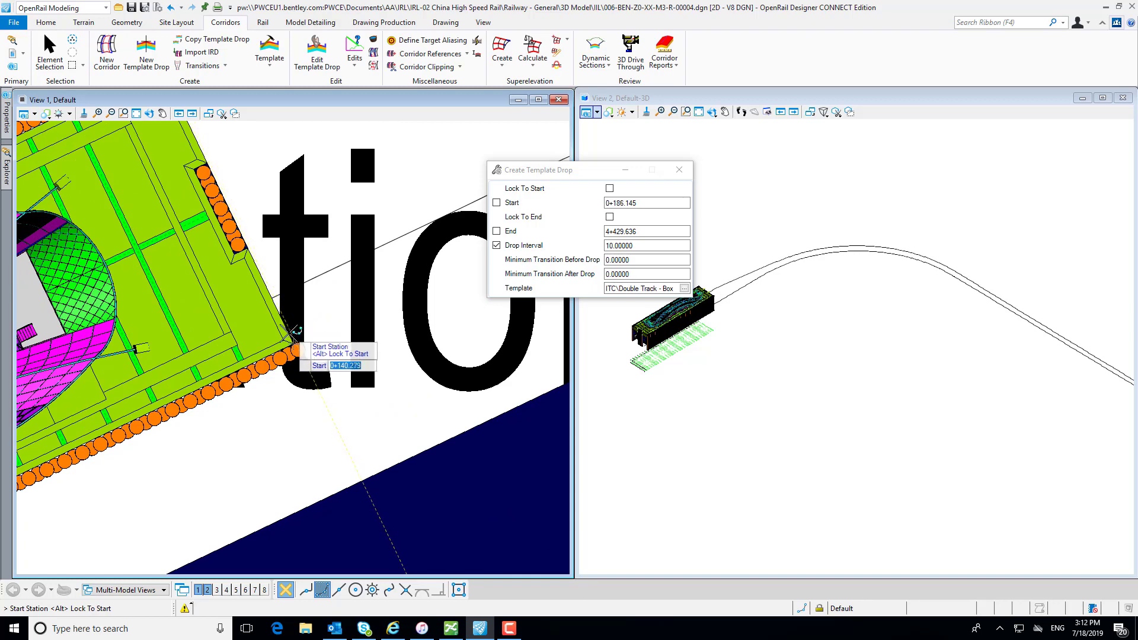
scroll(296, 335, up, 1)
click(296, 334)
scroll(308, 326, down, 3)
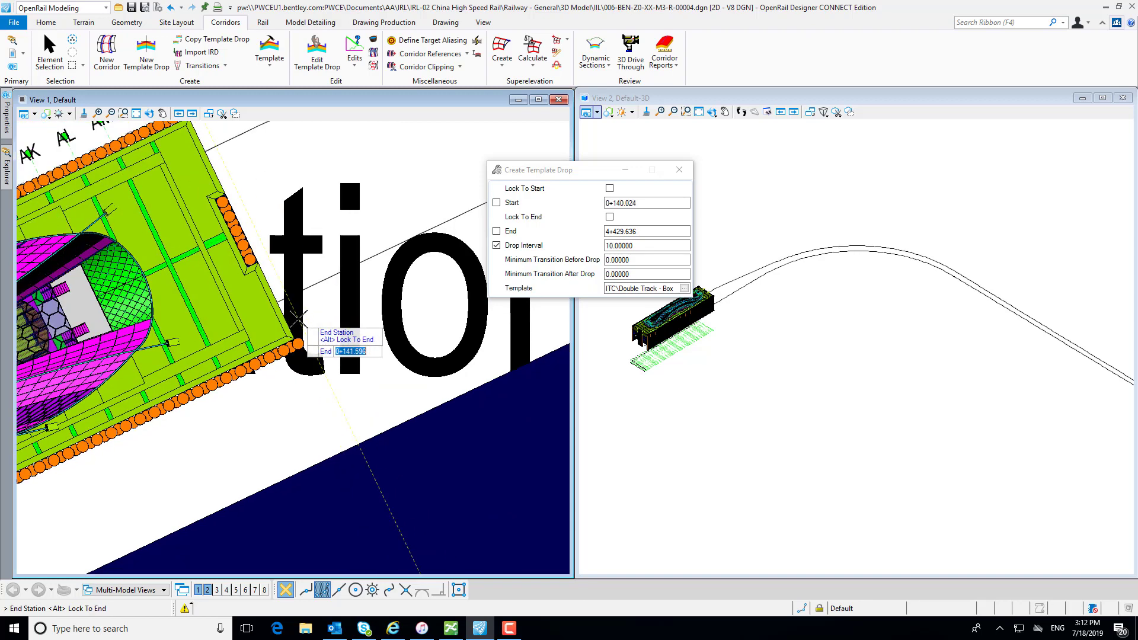
key(alt)
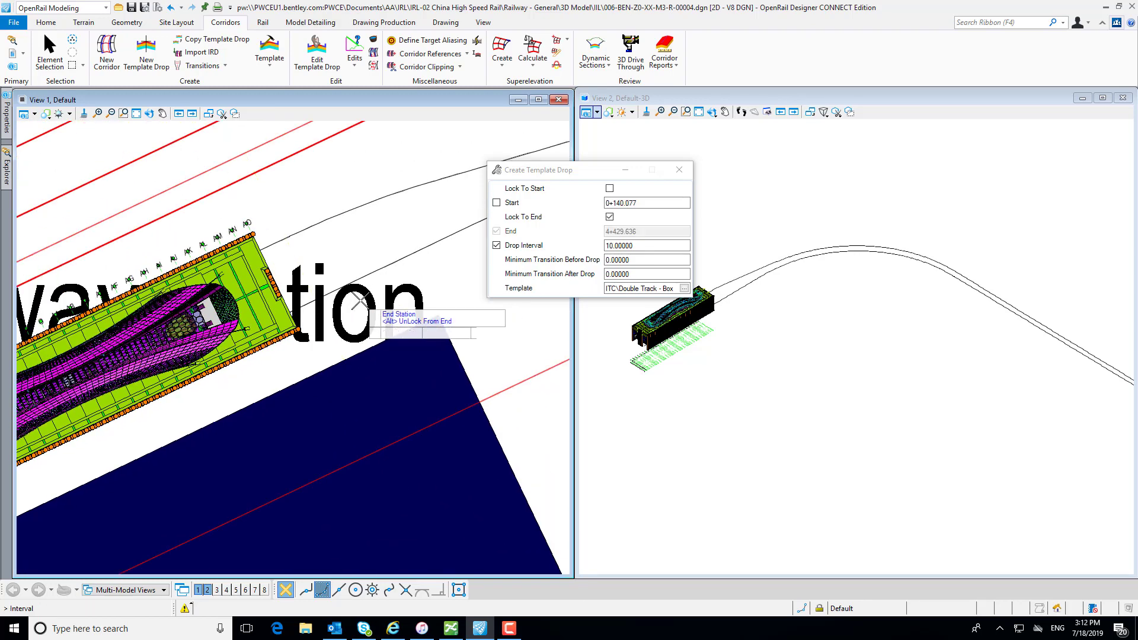
click(362, 301)
click(361, 300)
click(415, 295)
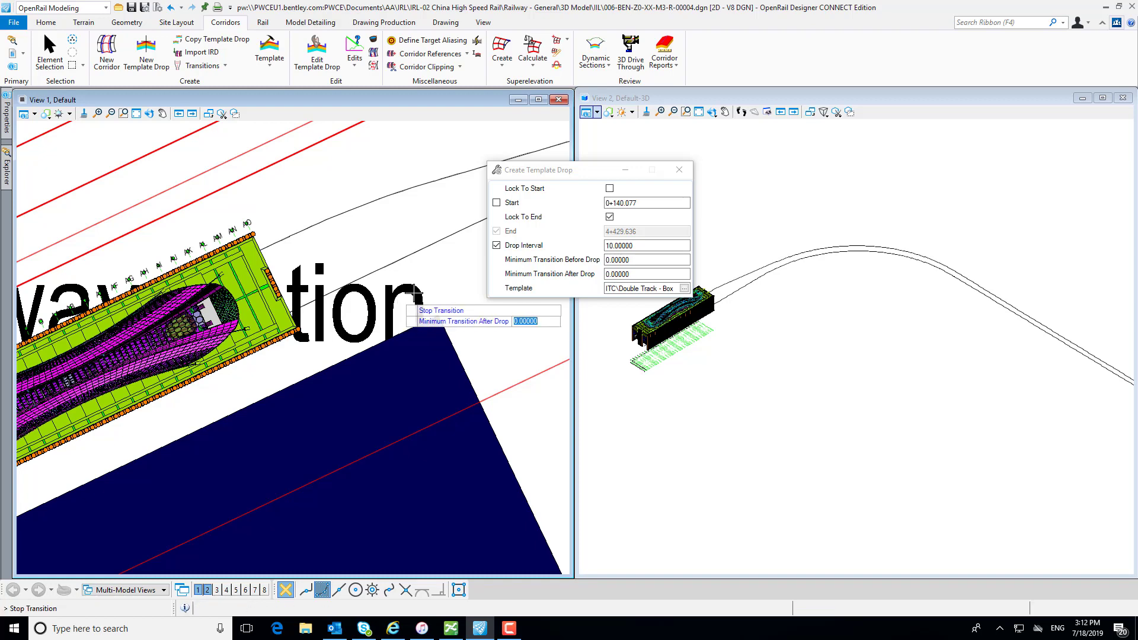
click(389, 301)
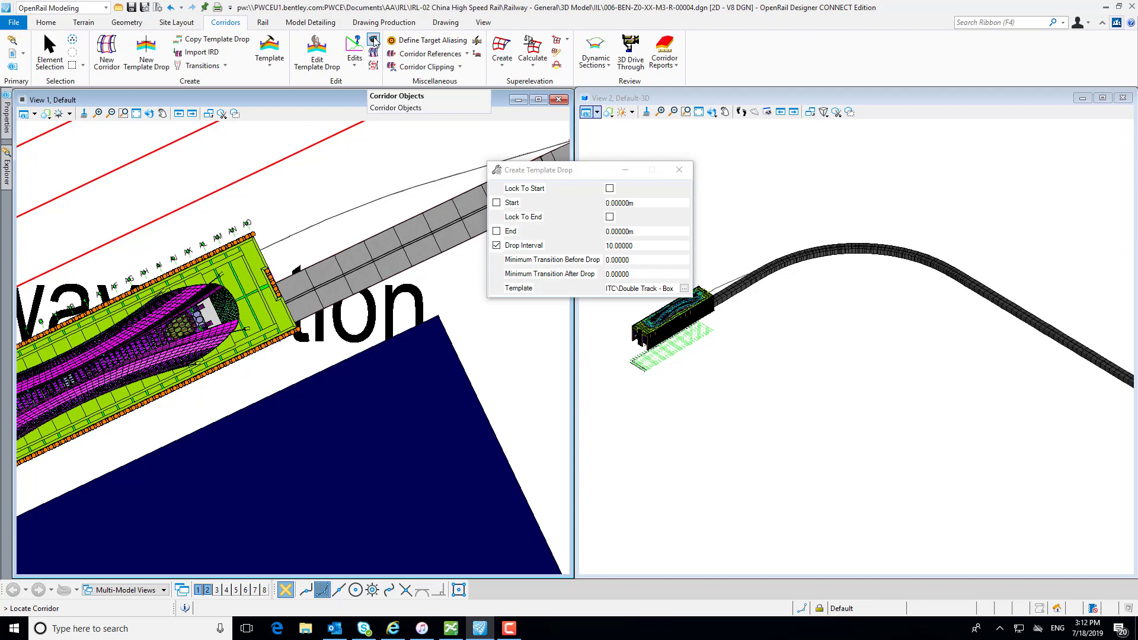
- Start a point control on the South Track corridor with Horizontal mode and the Linear Geometry control type
click(374, 40)
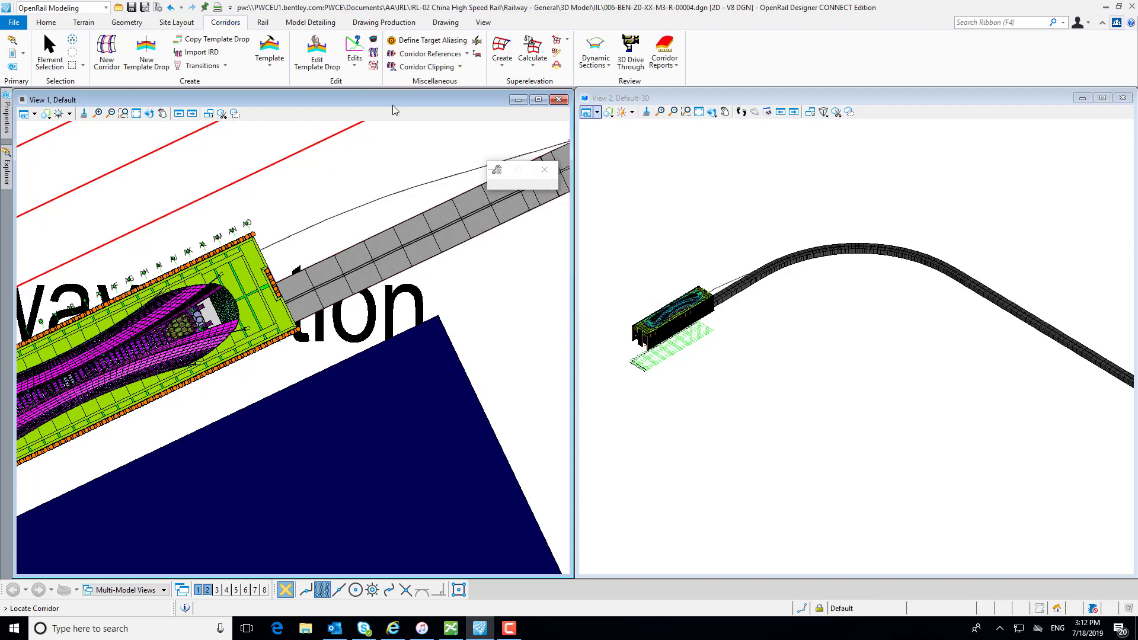
click(361, 71)
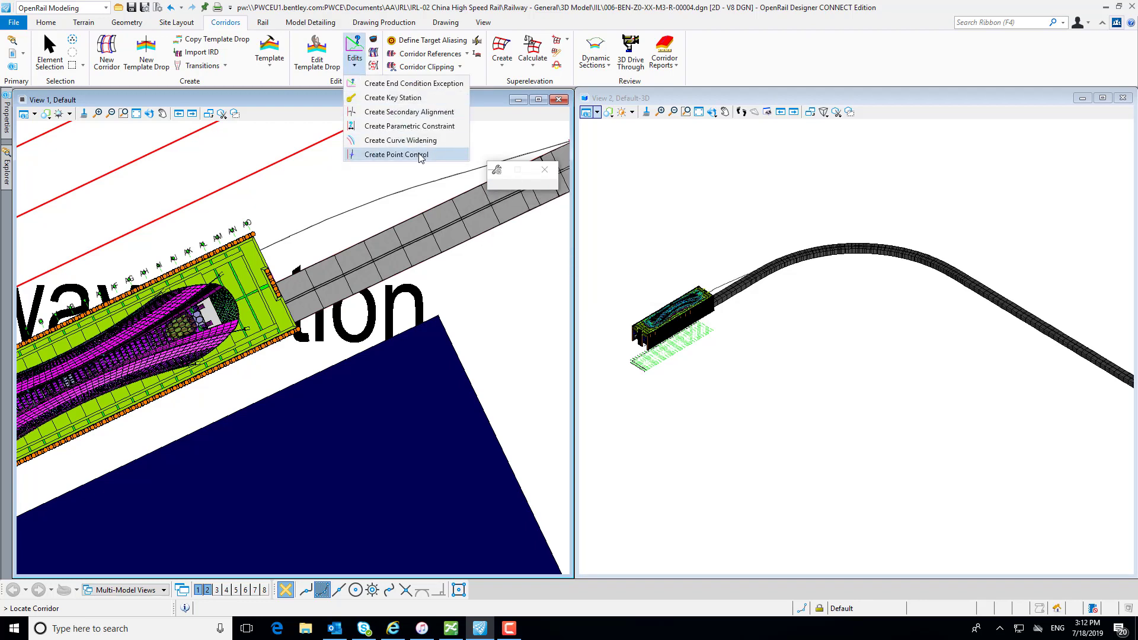
click(395, 154)
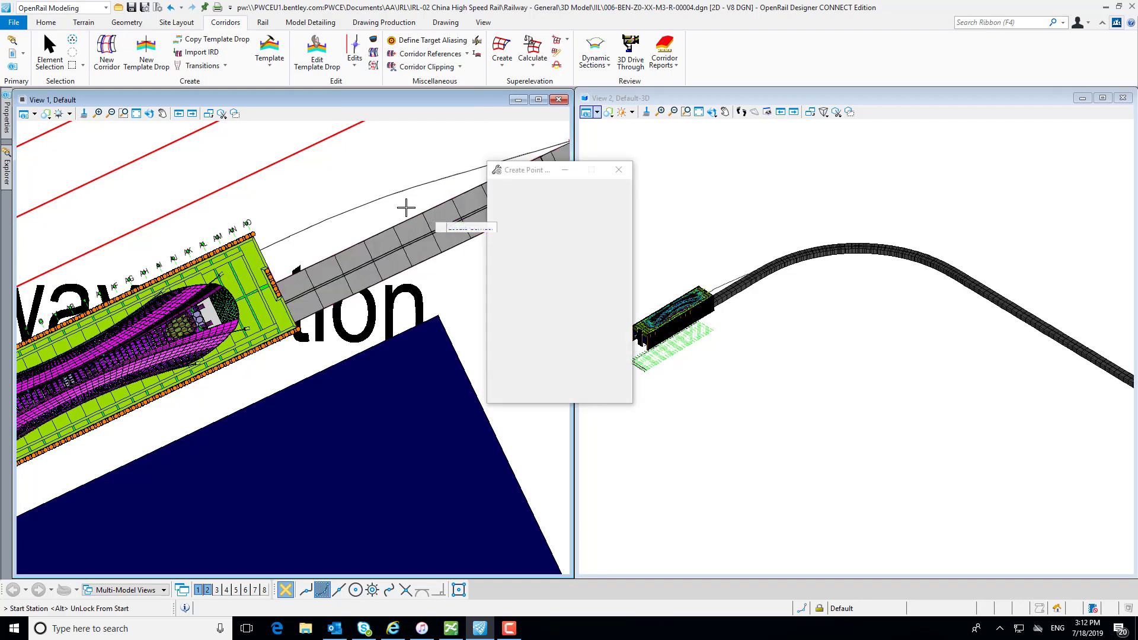
click(424, 212)
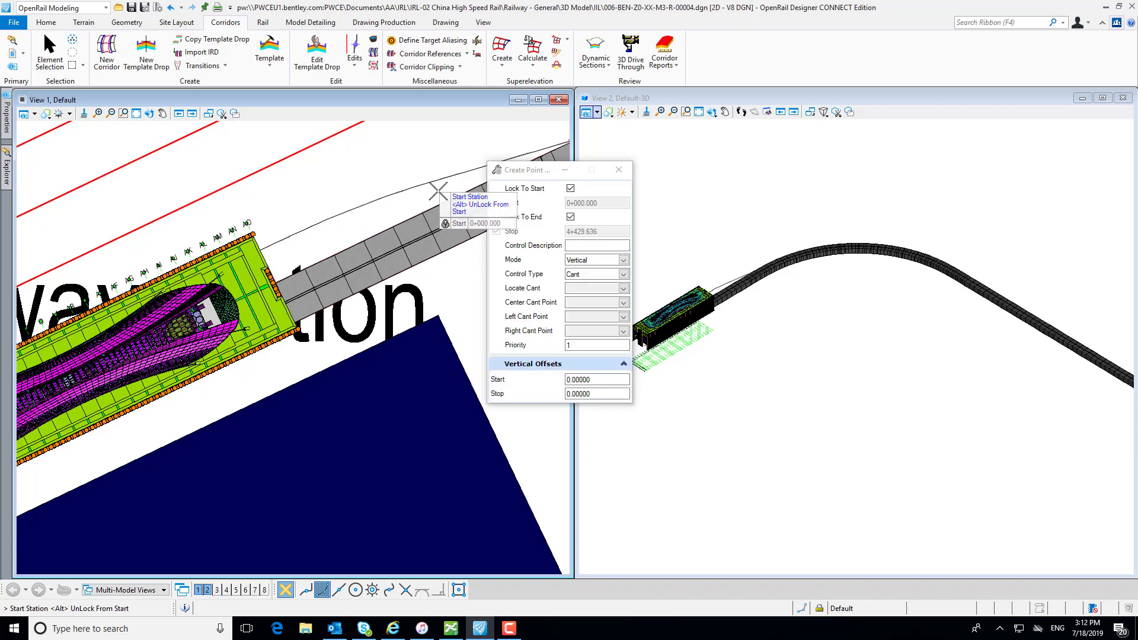
click(622, 261)
click(623, 261)
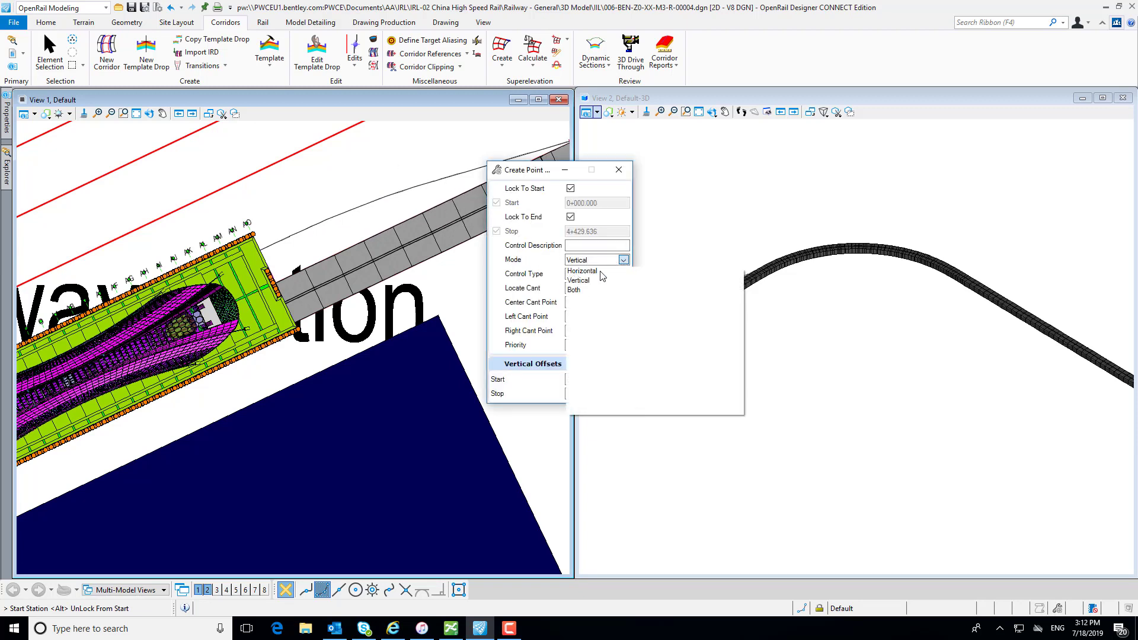
click(588, 272)
click(570, 274)
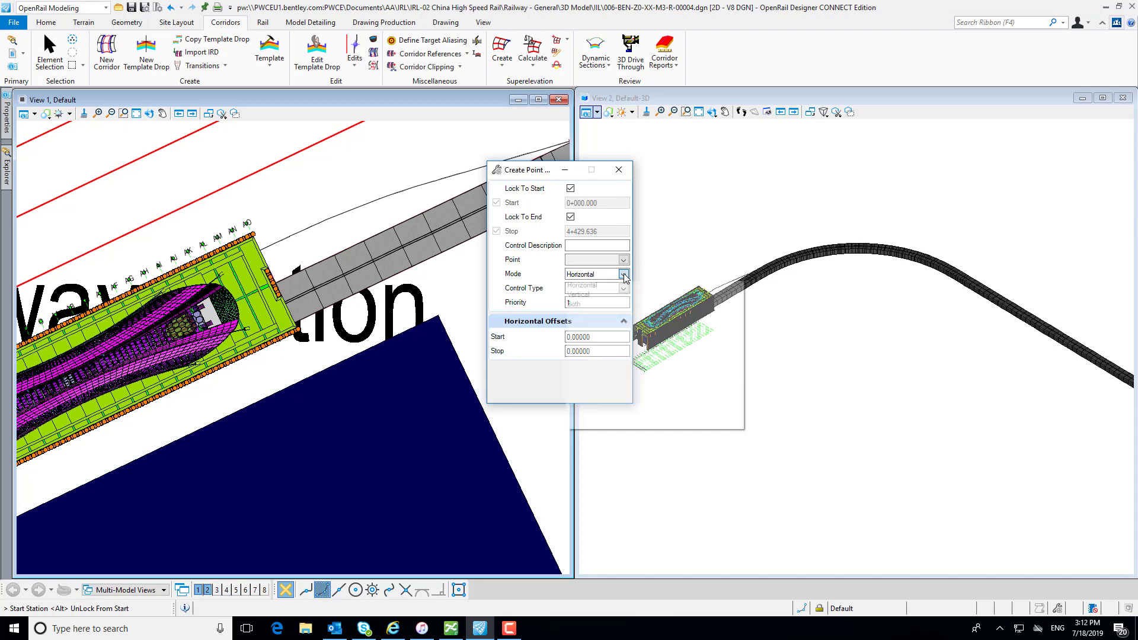
click(575, 285)
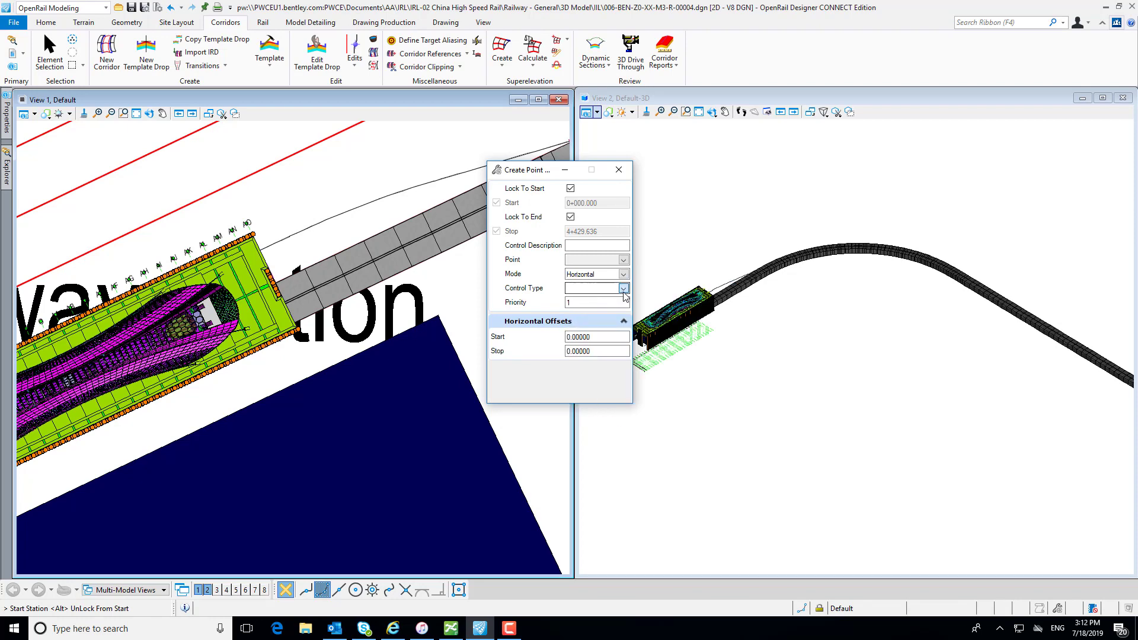
click(622, 289)
click(610, 300)
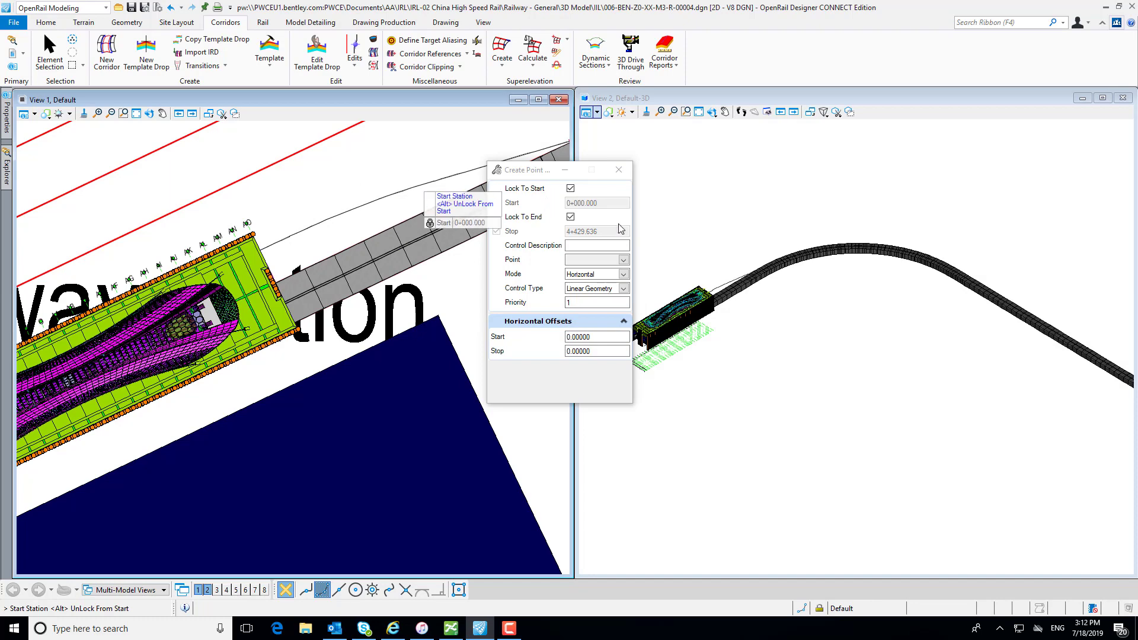
- Lock the point control to the corridor's start and set its controlled point to LT - CL
click(371, 202)
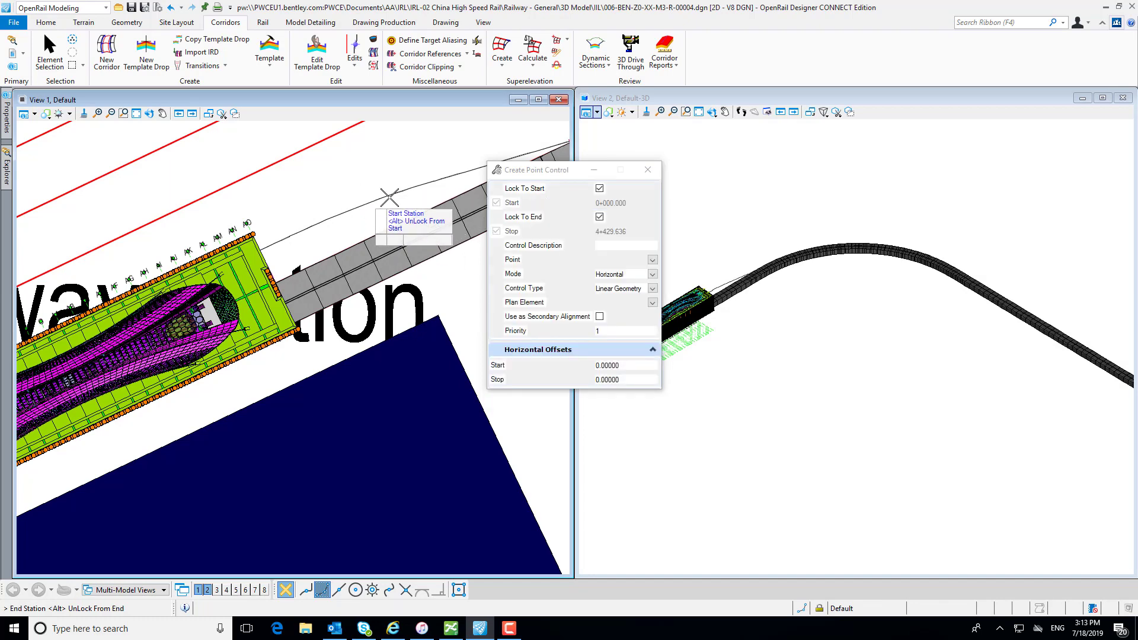
click(652, 260)
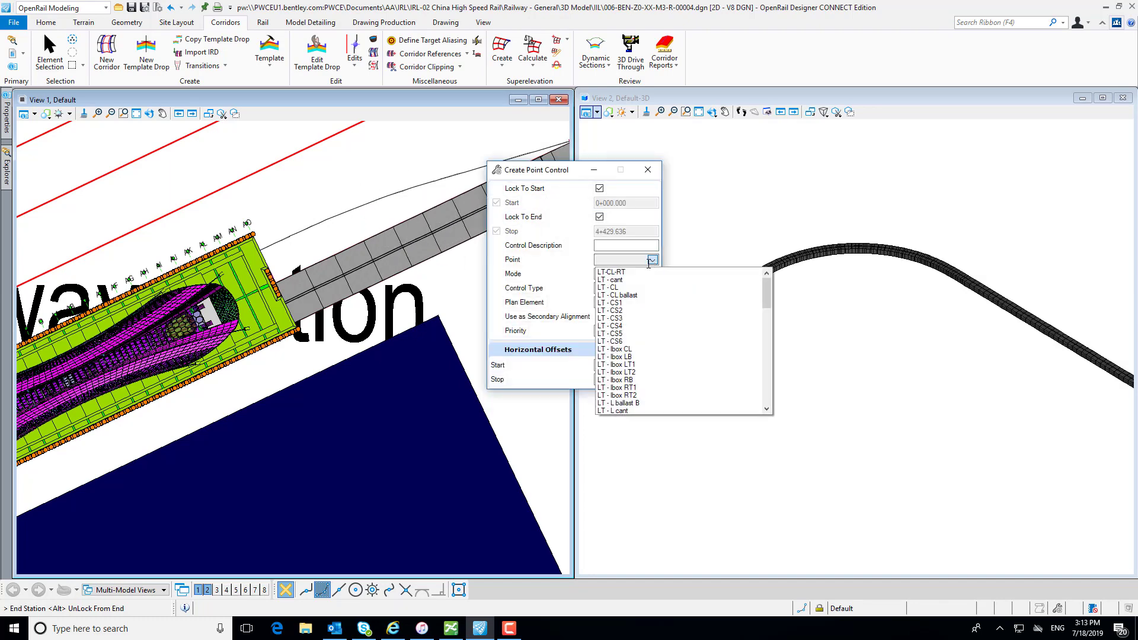
scroll(650, 315, down, 3)
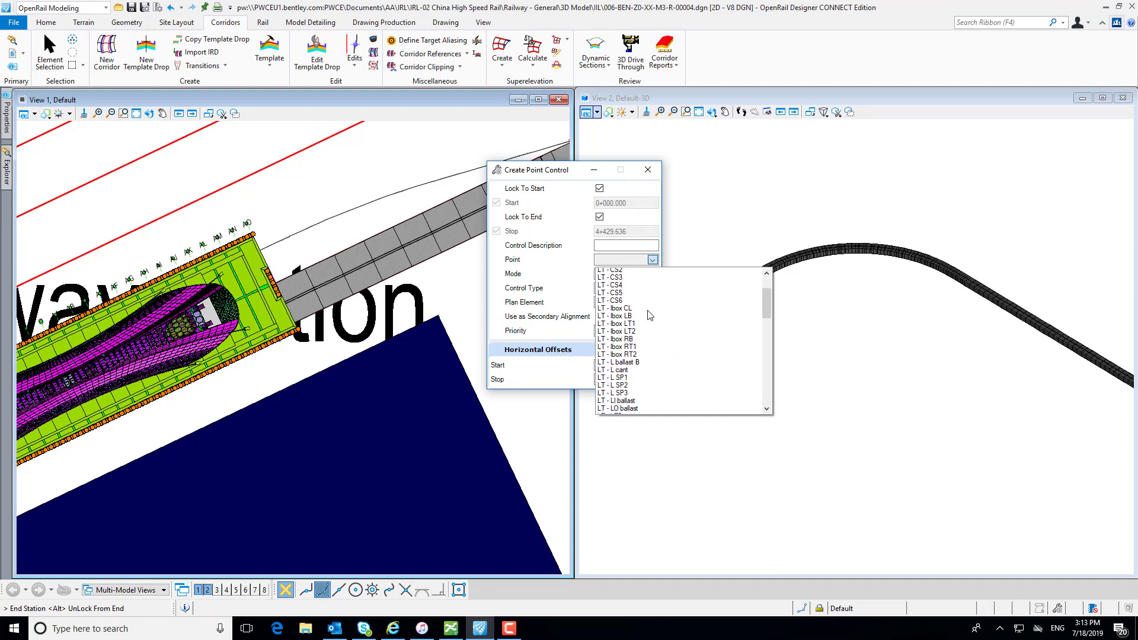
scroll(648, 345, up, 3)
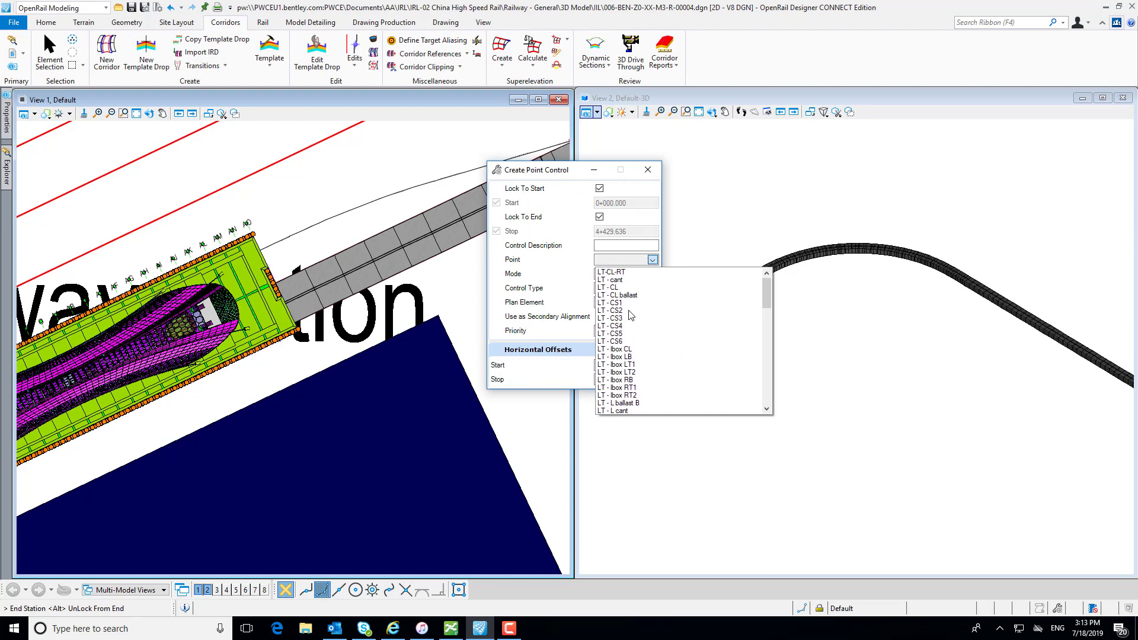
click(616, 292)
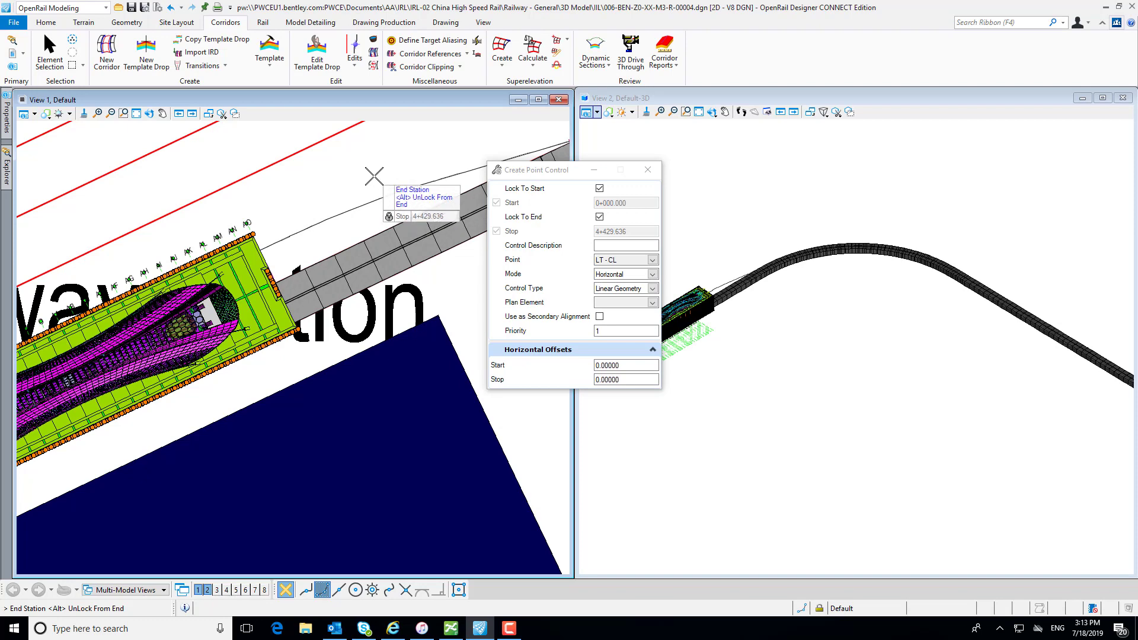
- Finish the LT - CL horizontal point control locked to the corridor's end, following the North Track alignment with zero start and stop offsets
click(374, 176)
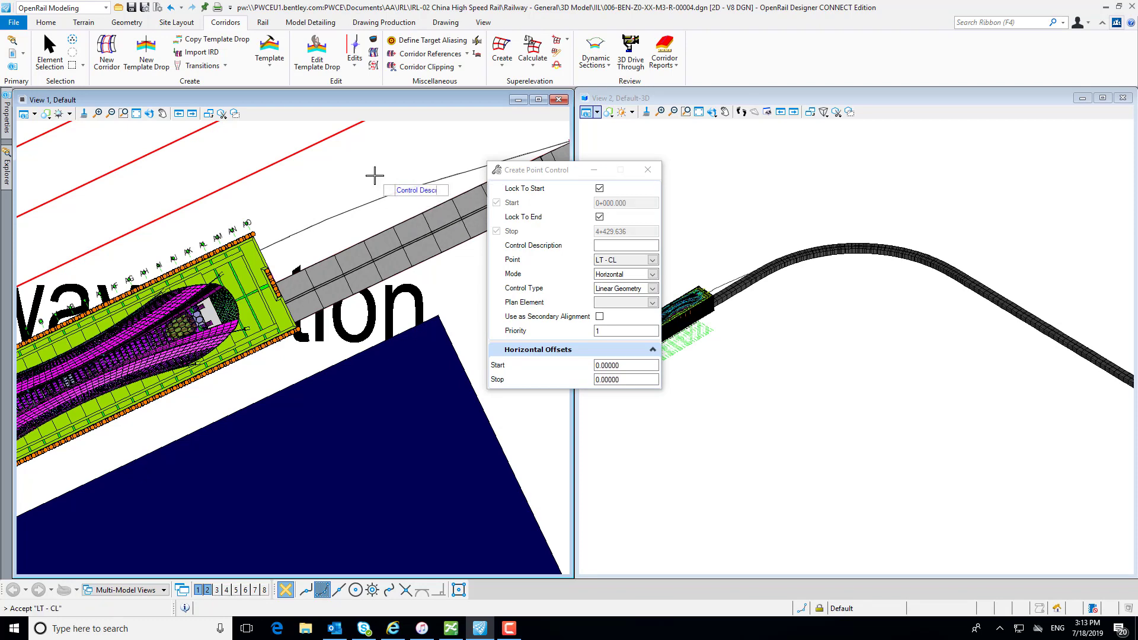
click(374, 175)
click(375, 175)
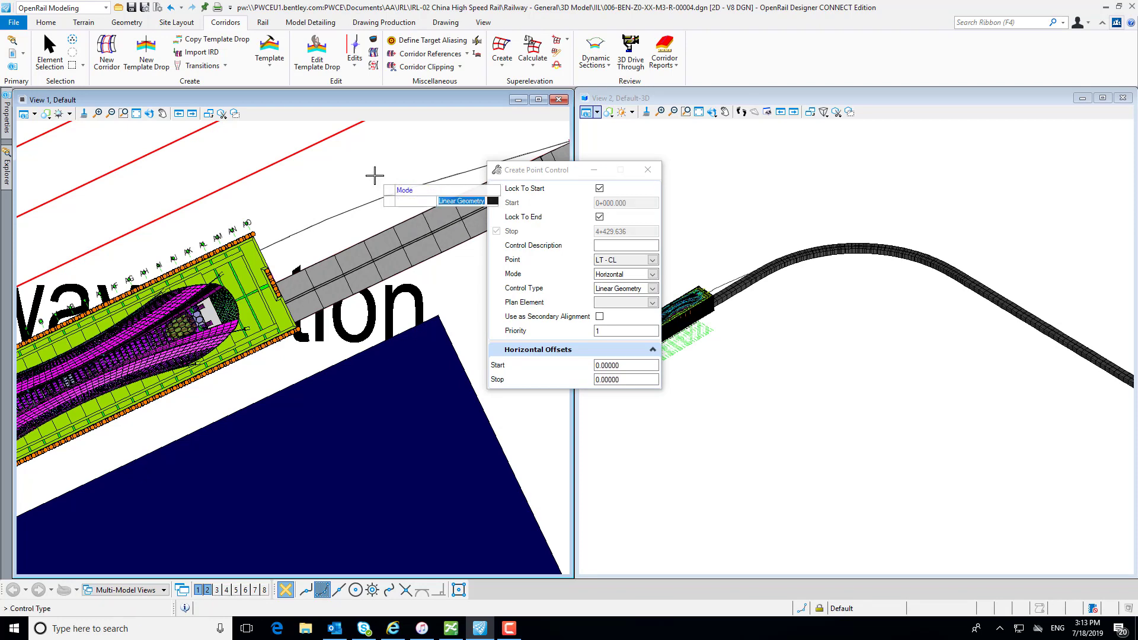
click(374, 175)
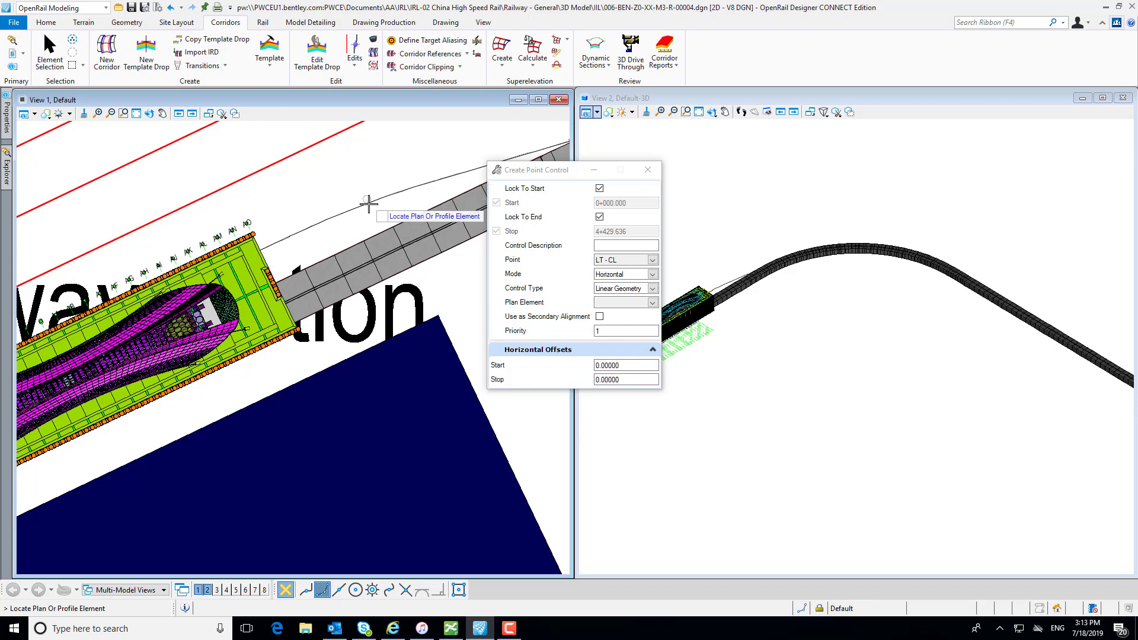
click(372, 176)
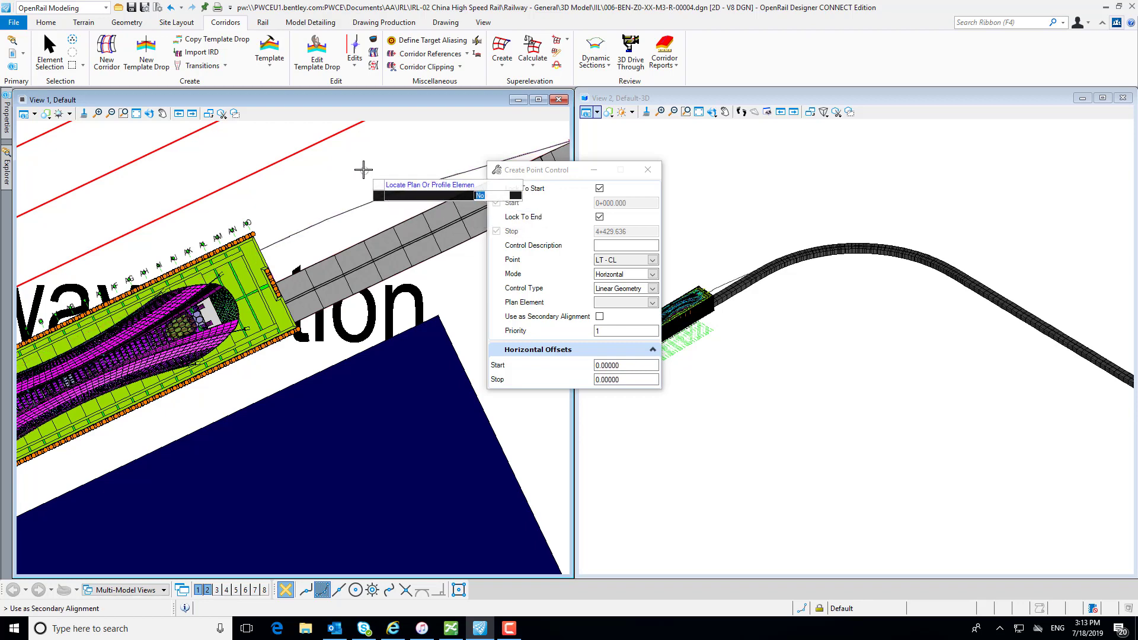
click(364, 172)
click(363, 170)
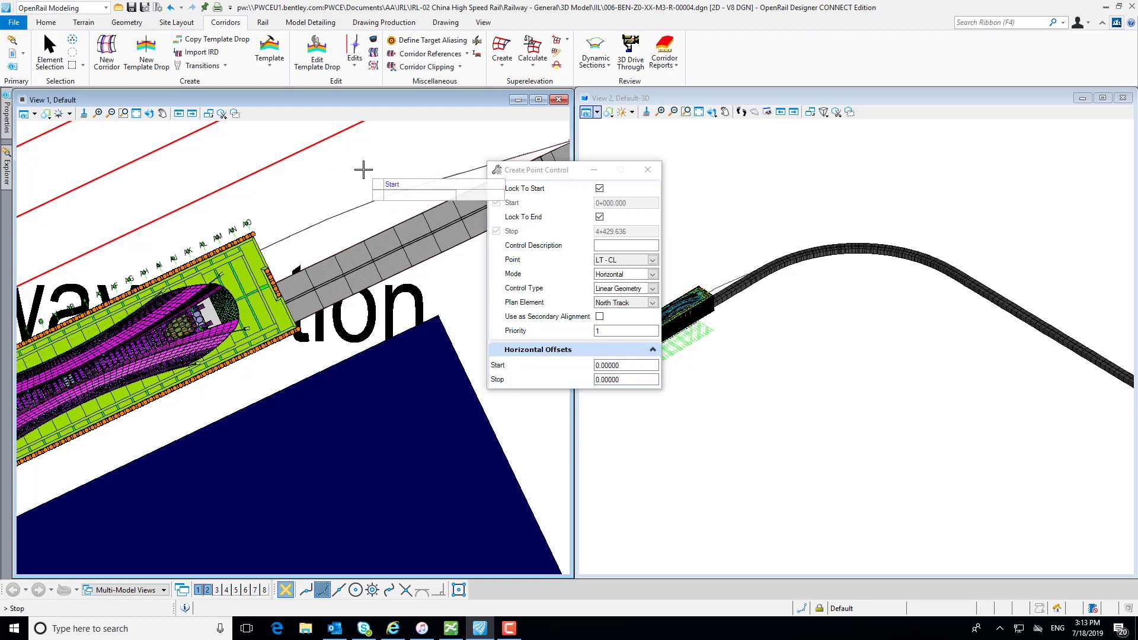
click(363, 170)
click(363, 170)
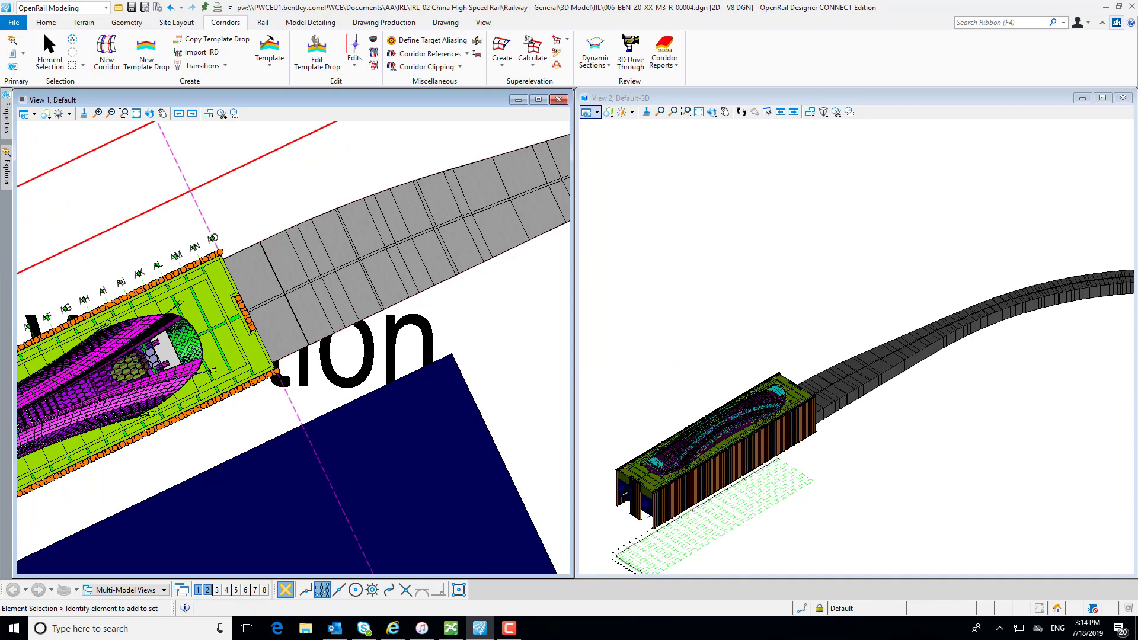
- Open the C9.3 3D model view and walk through the tunnel interior to inspect the corridor
click(154, 592)
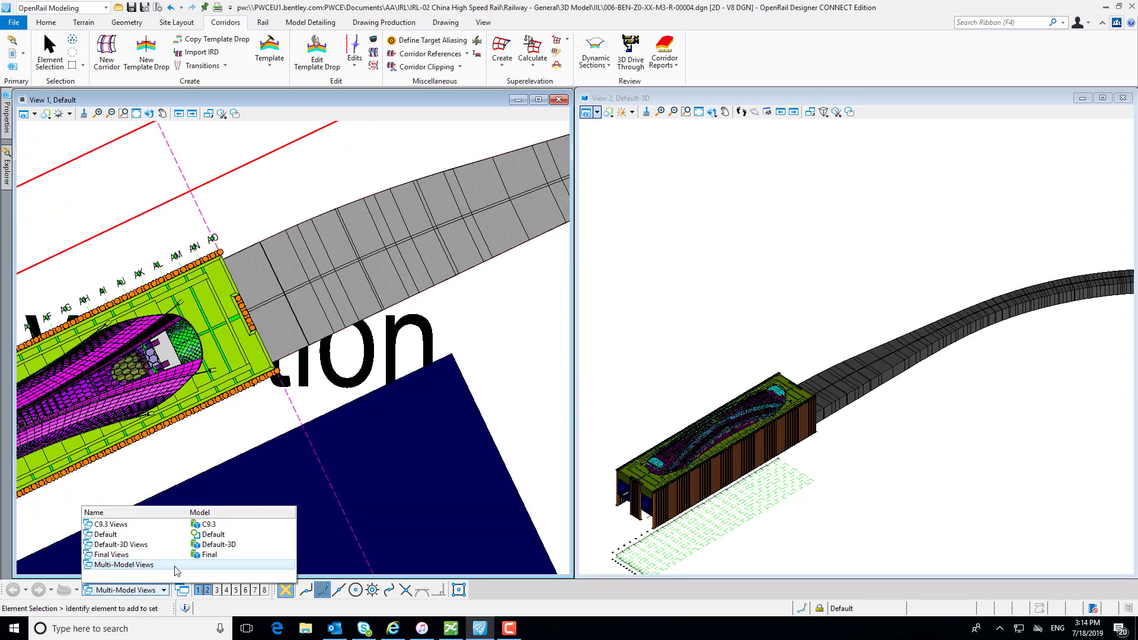
click(210, 524)
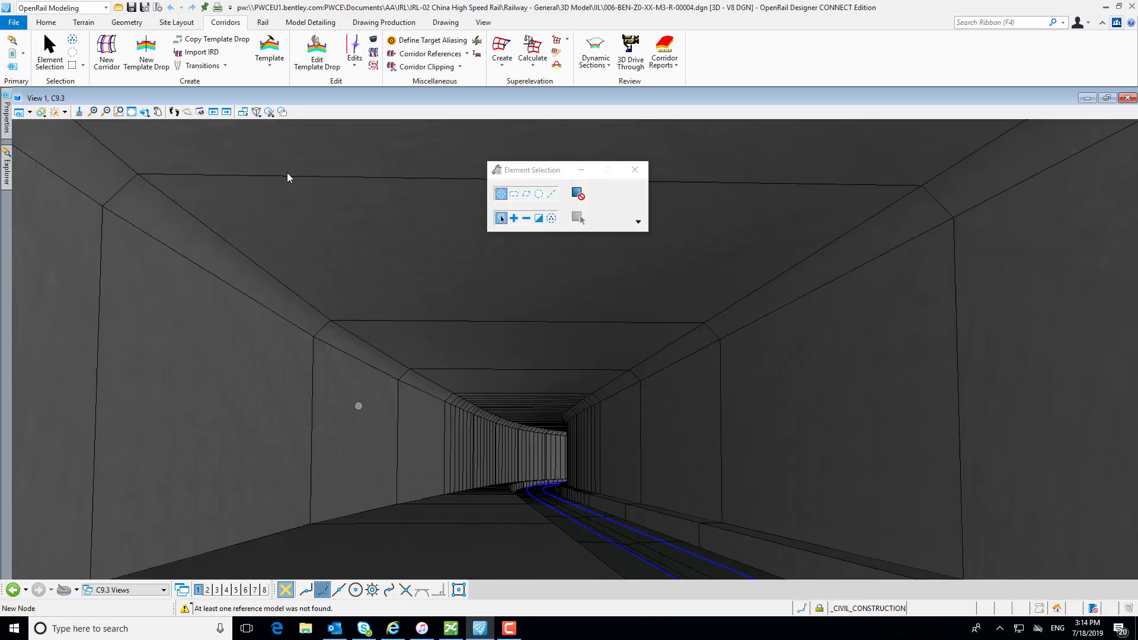
click(173, 111)
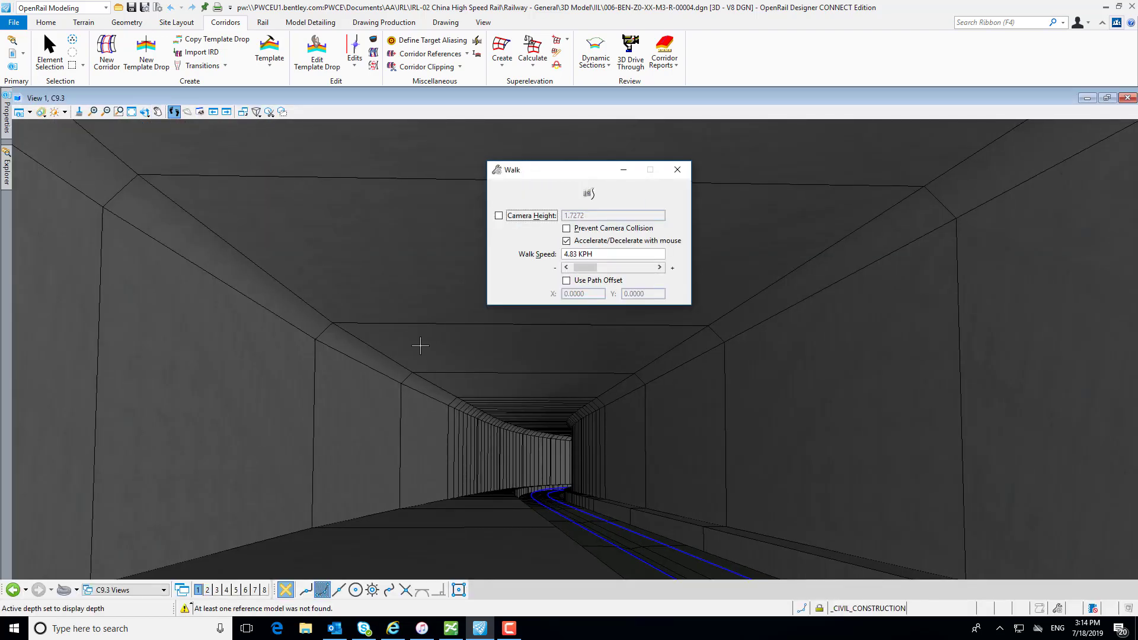
drag(575, 342, 604, 341)
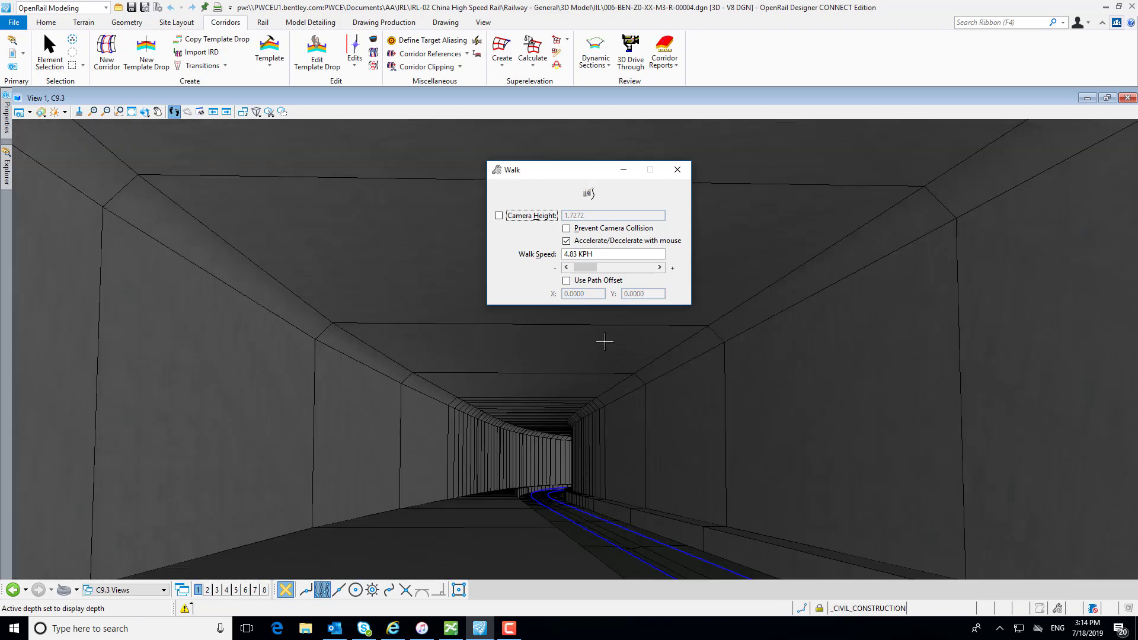
- Close the design file and check it in with its template libraries, enabling creation of a new version during check-in
click(15, 24)
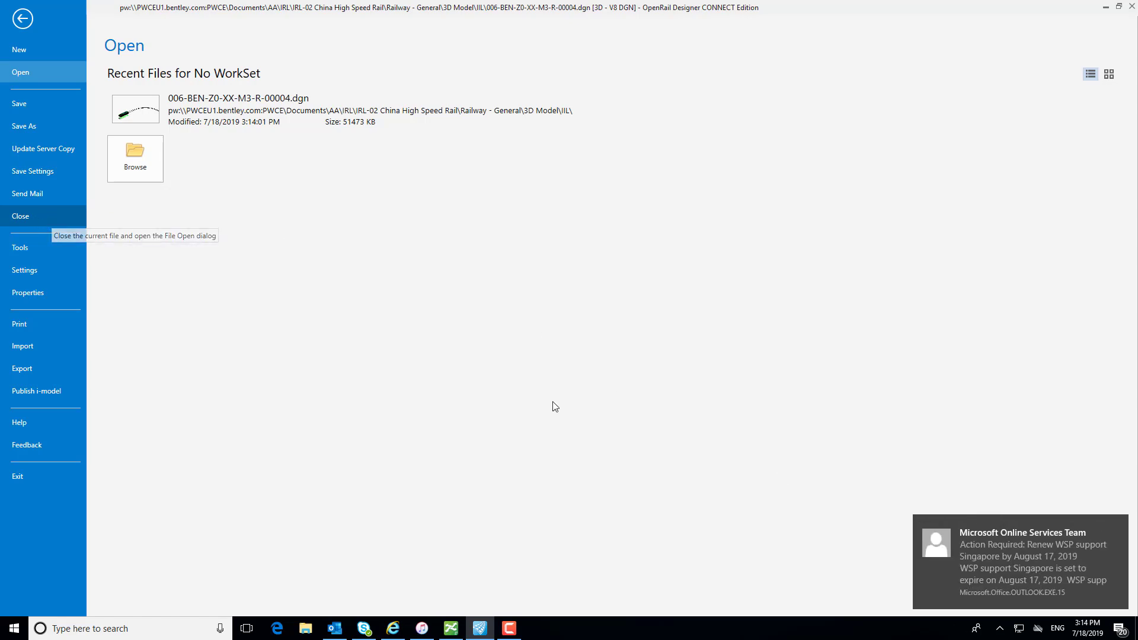
click(48, 216)
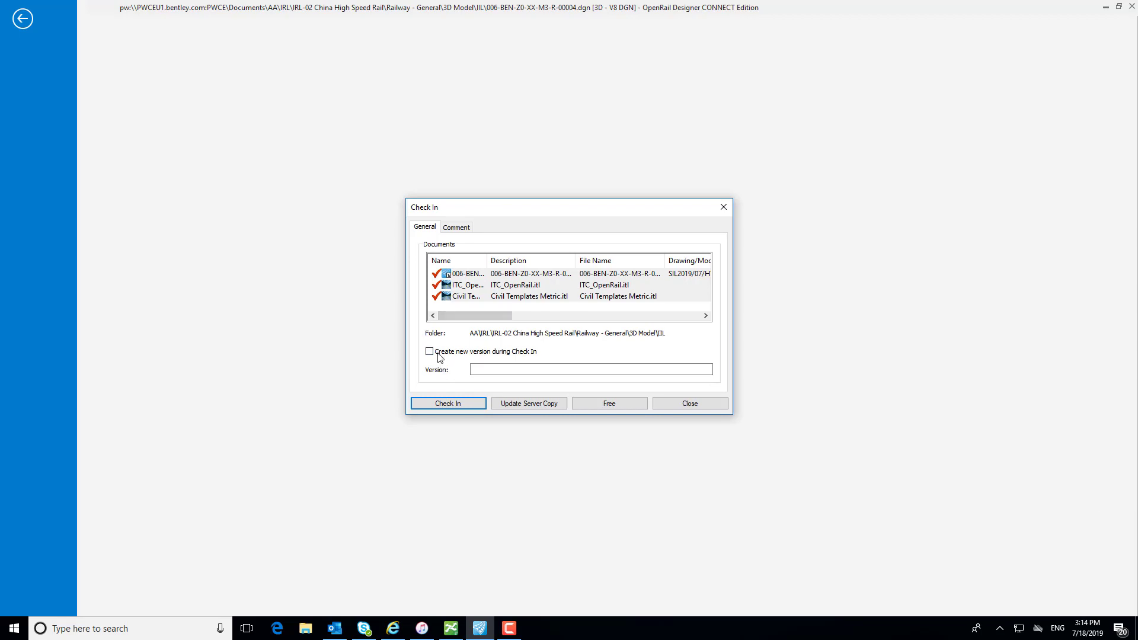
click(490, 353)
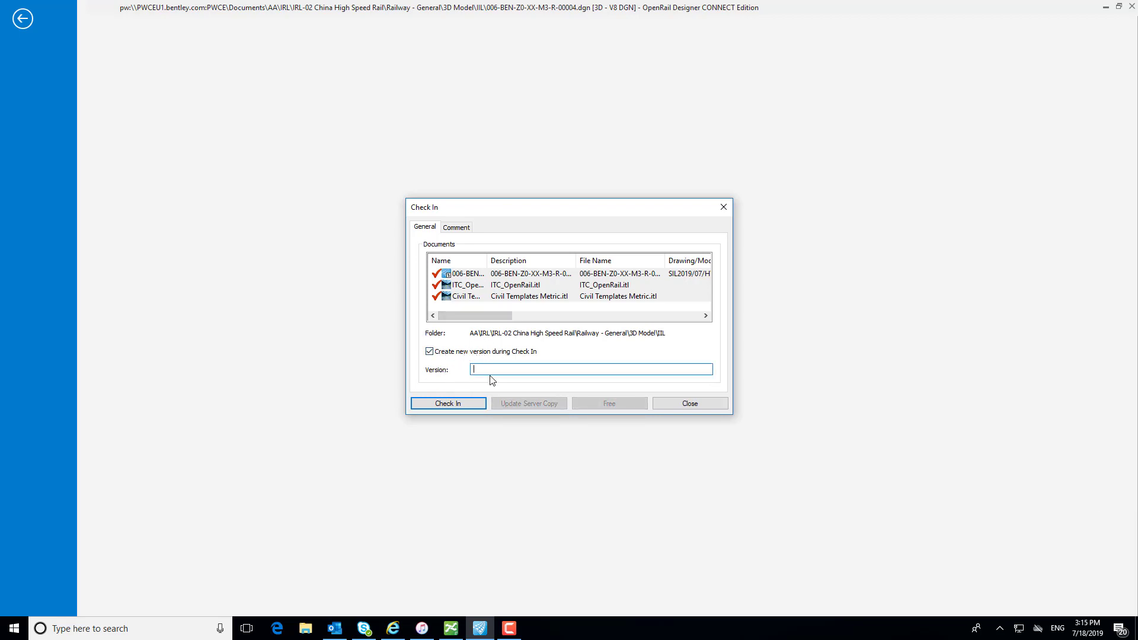
click(455, 405)
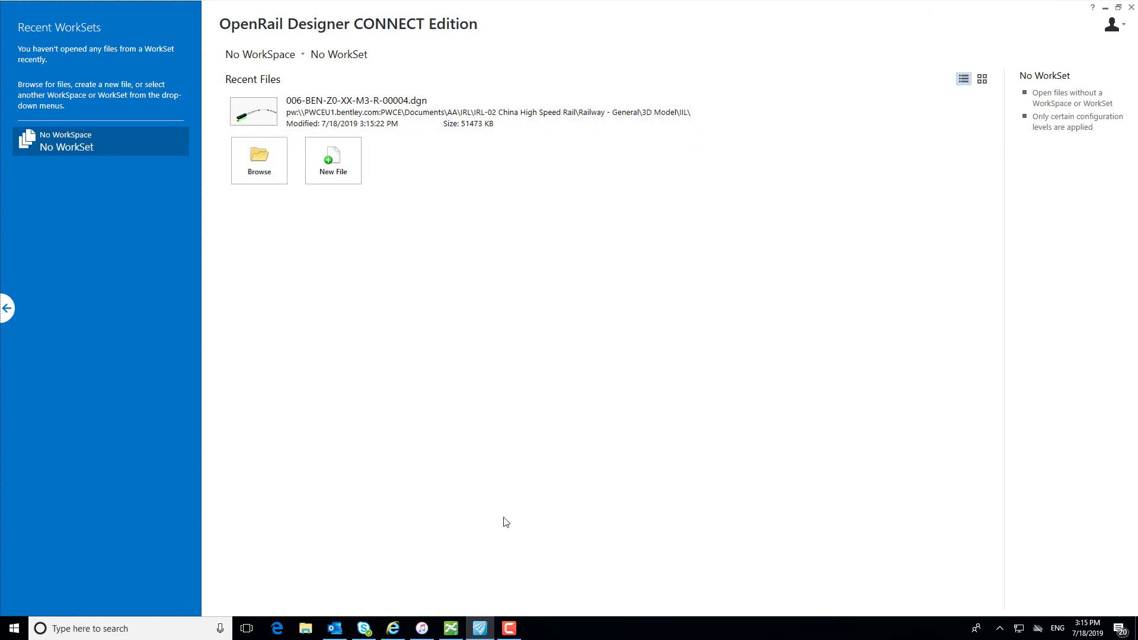
- In ProjectWise Explorer, advance 006-BEN-Z0-XX-M3-R-00004.dgn to the next workflow state with the comment "Ready for Review" and send the Content Check notification
click(457, 630)
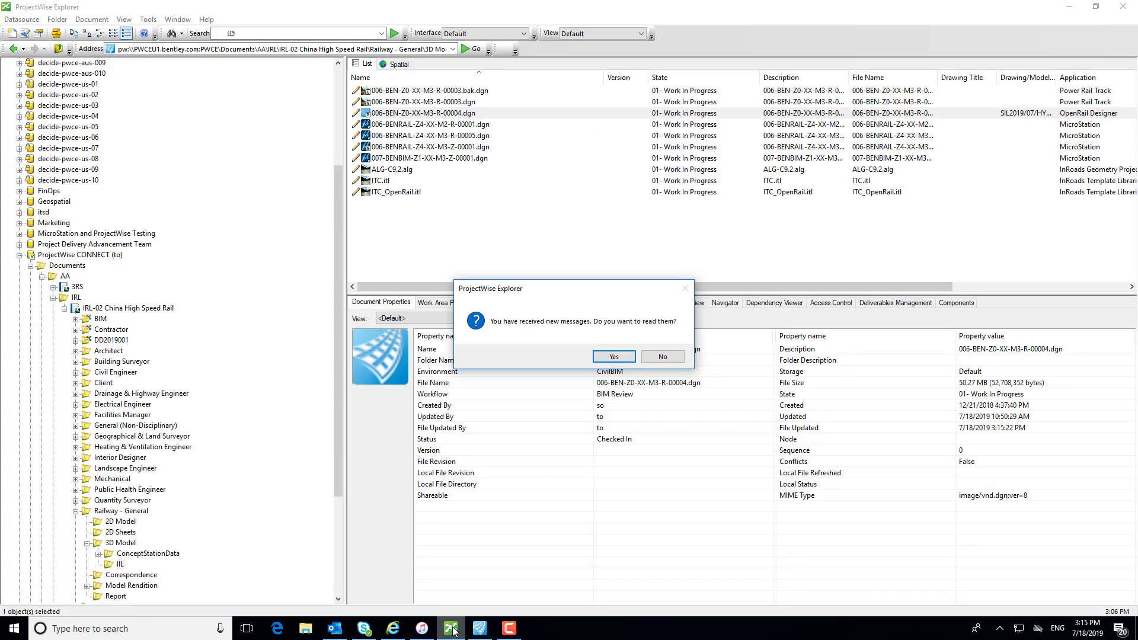
click(661, 361)
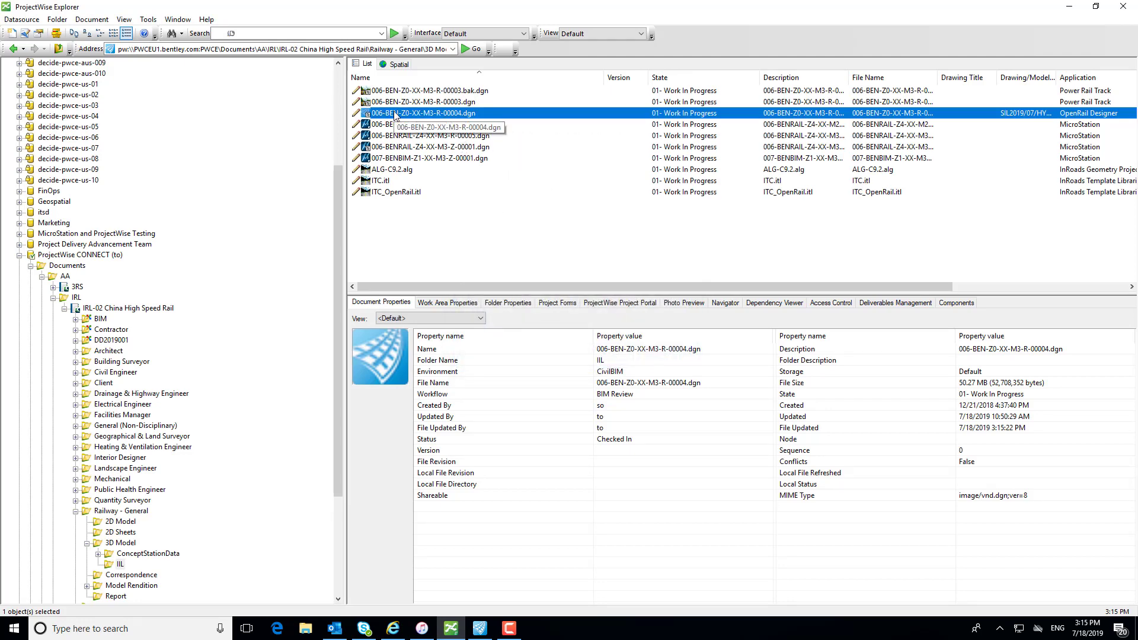
right_click(564, 118)
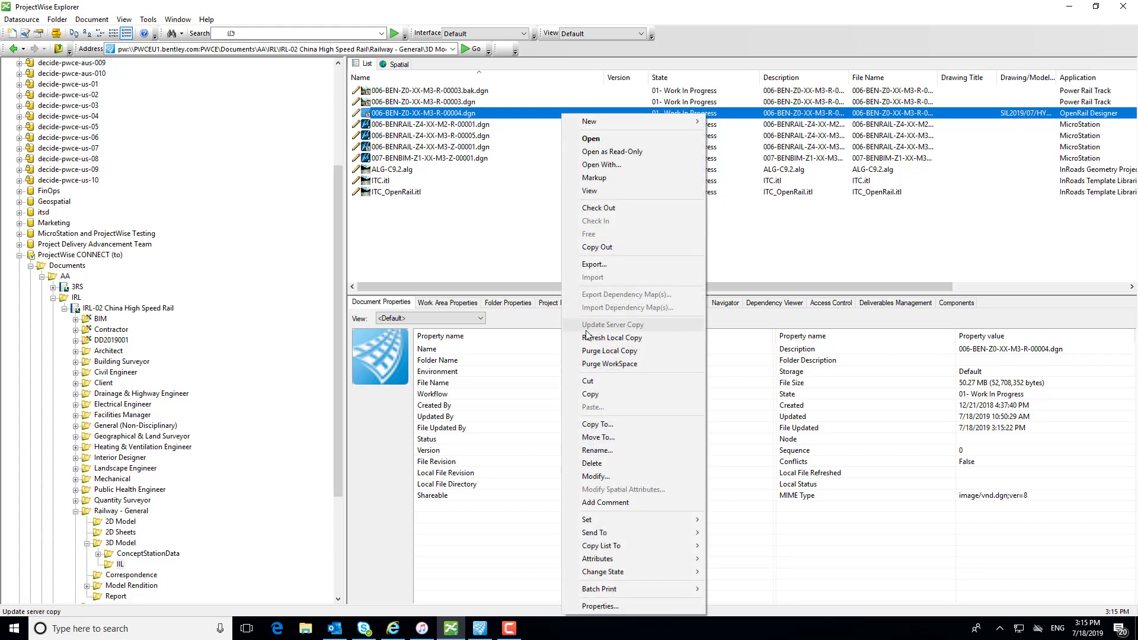
mouse_move(634, 572)
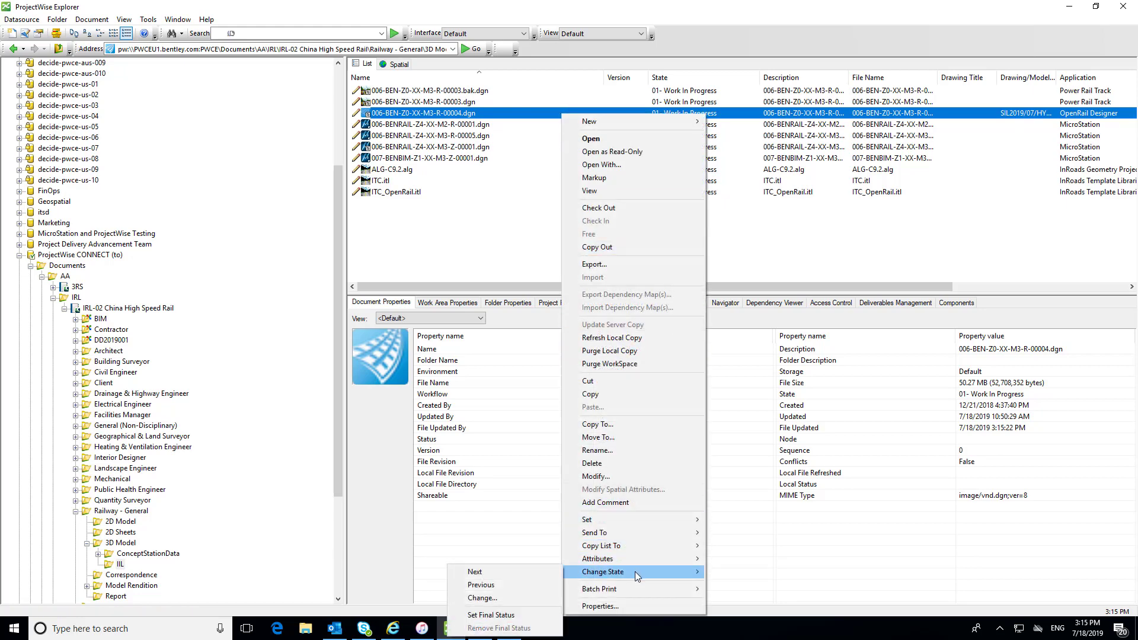
click(542, 574)
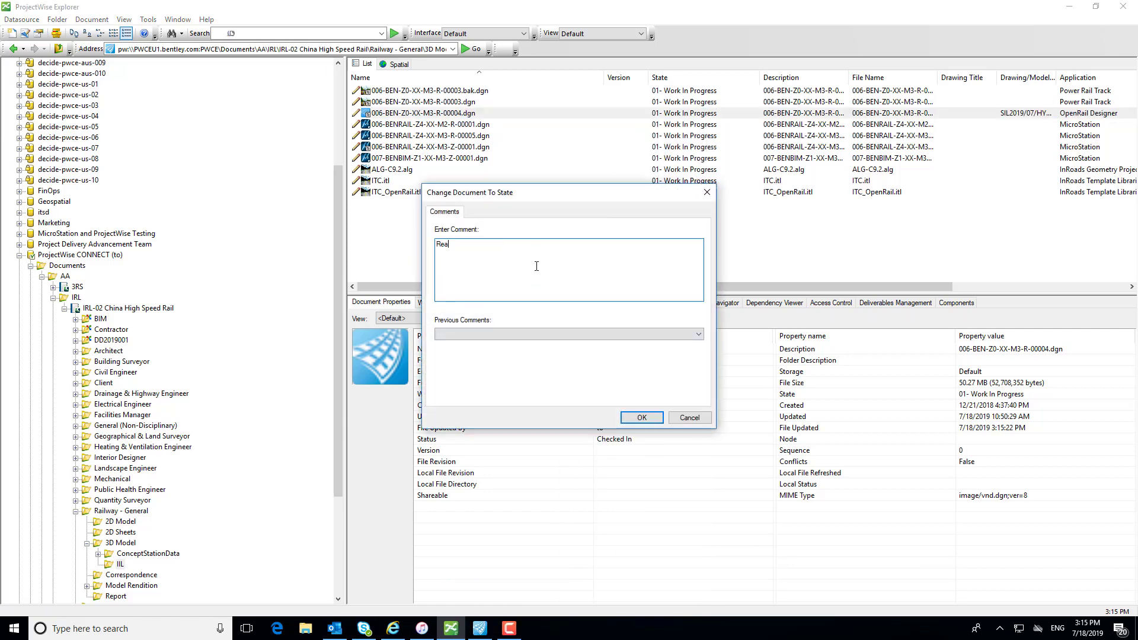
text(Ready for Review)
click(639, 419)
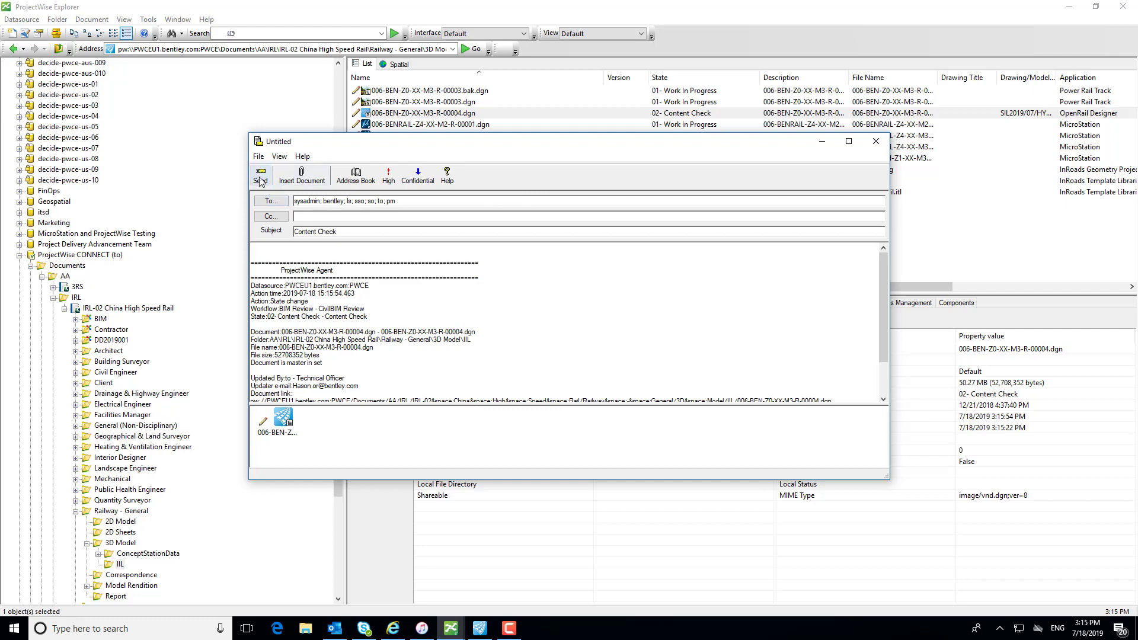
click(260, 175)
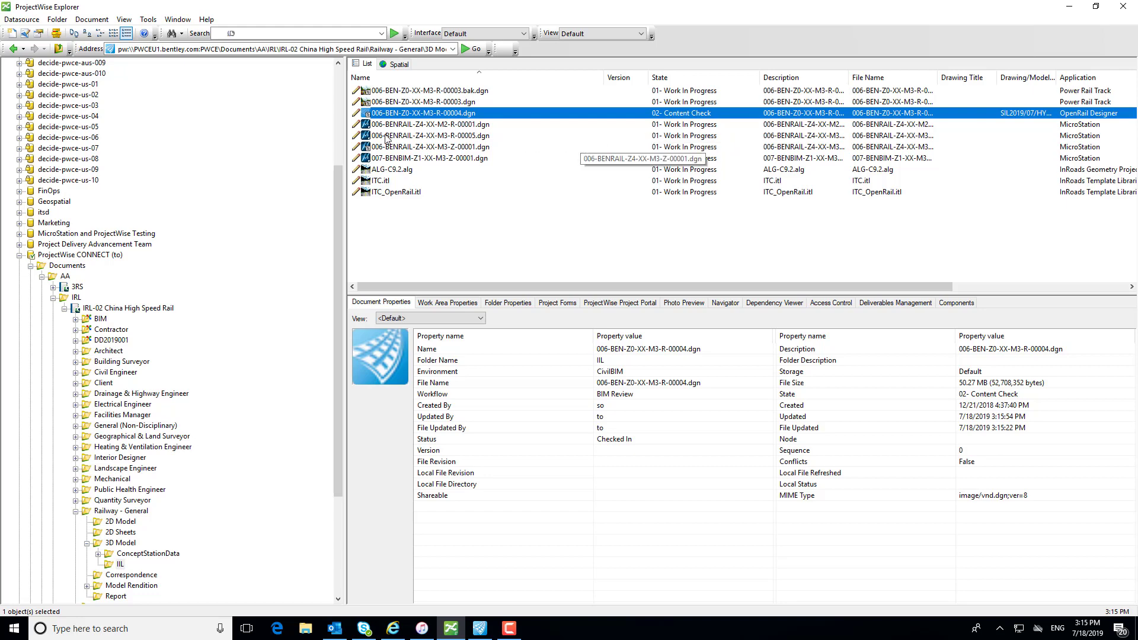
- Start a transmittal draft for 006-BEN-Z0-XX-M3-R-00004.dgn and move its window clear of the document list
right_click(451, 114)
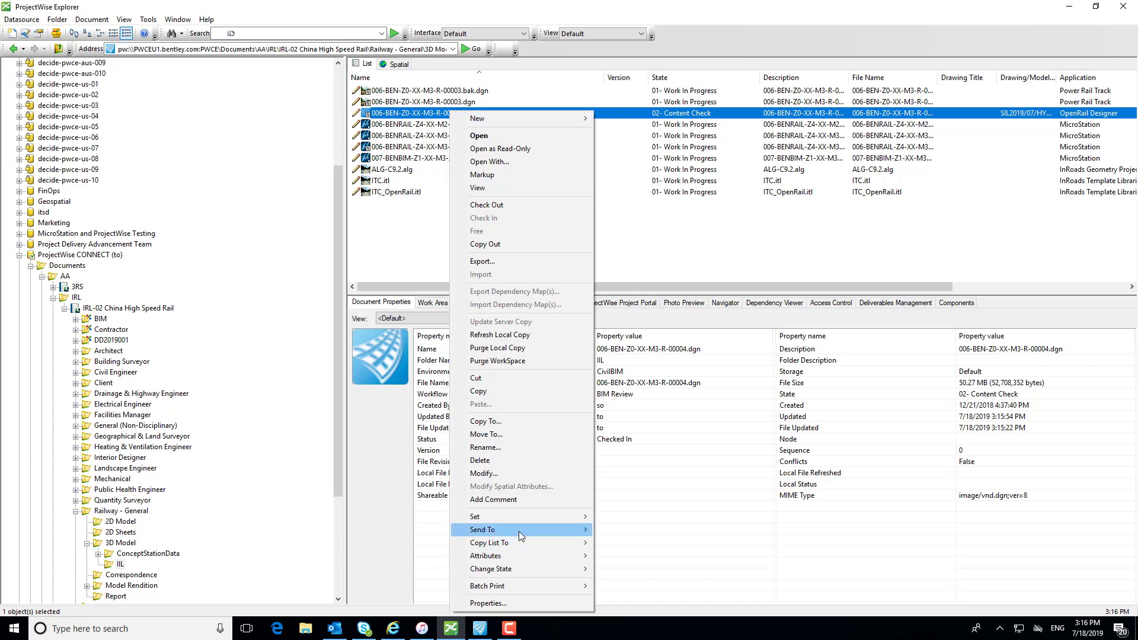
mouse_move(519, 532)
click(388, 590)
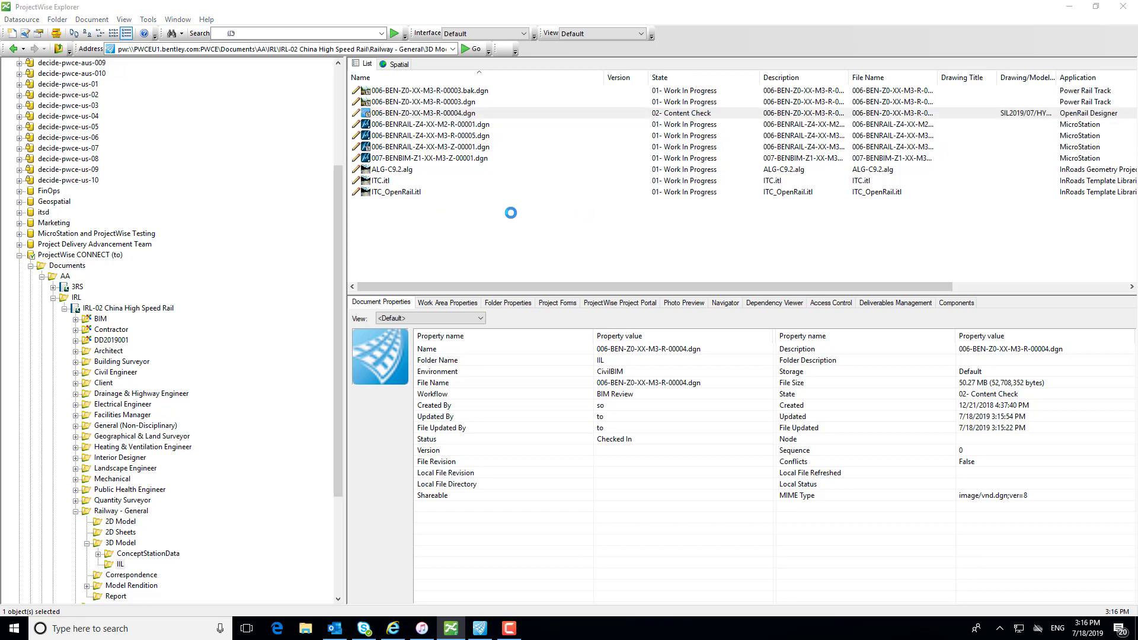
click(544, 346)
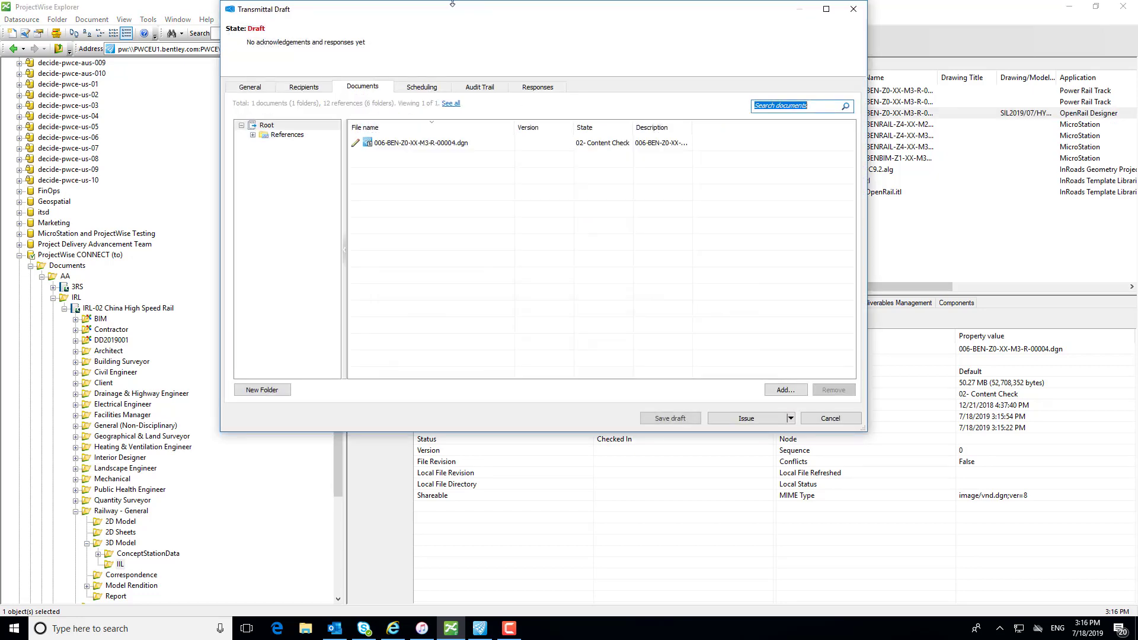
drag(462, 17, 633, 209)
- Set the transmittal's purpose to For Review and enter a subject stating it is for BIM review
click(429, 280)
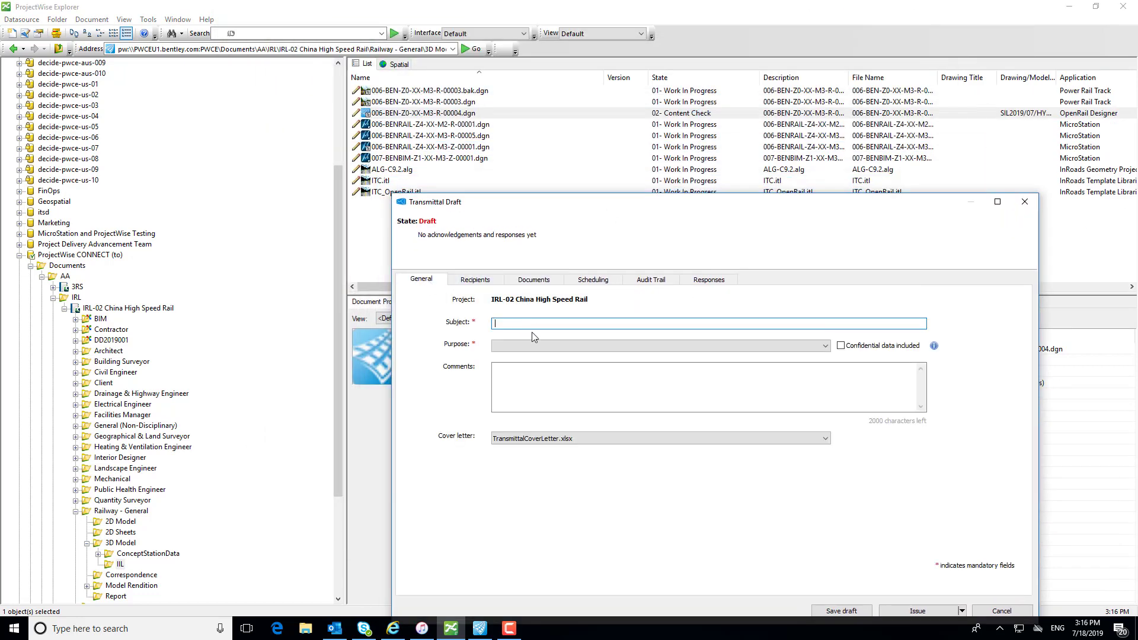
click(610, 347)
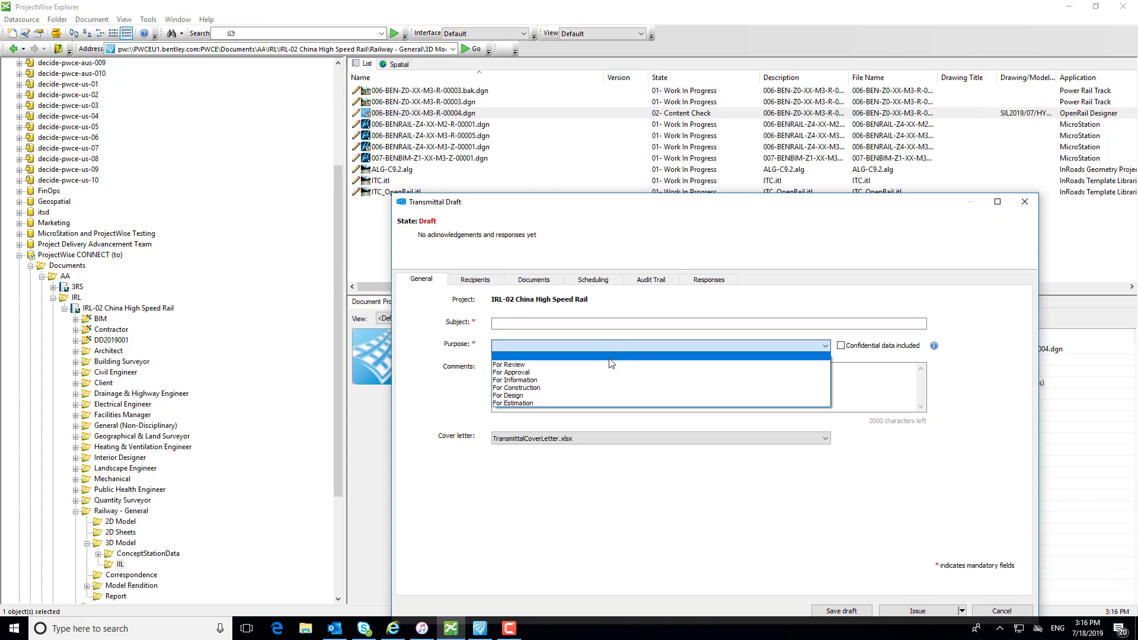
click(663, 356)
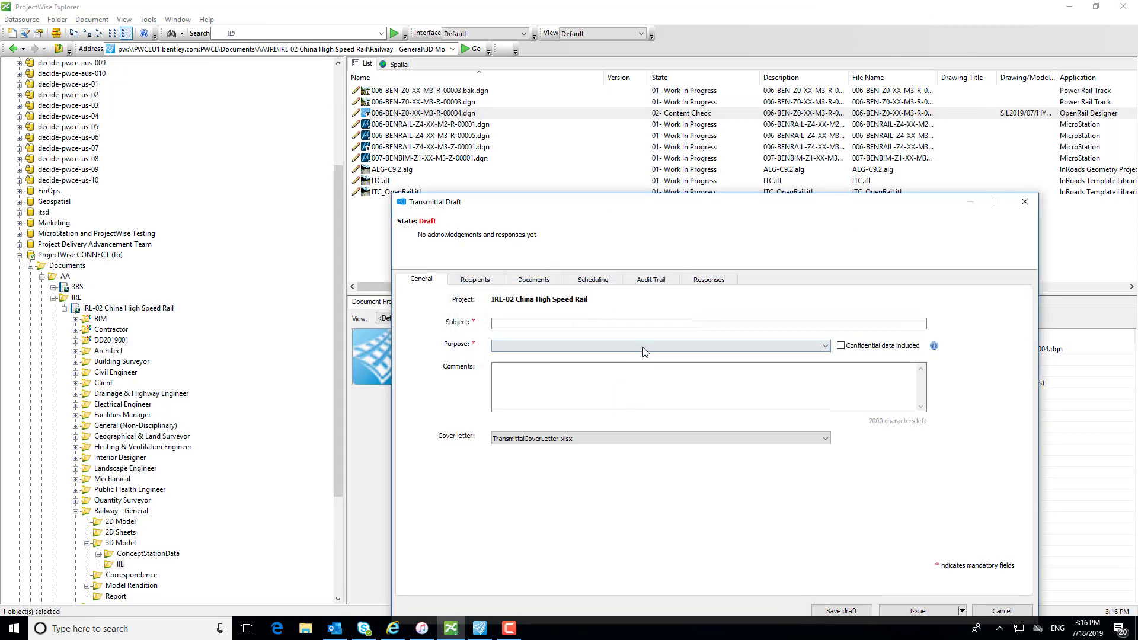
click(619, 347)
click(597, 364)
click(544, 324)
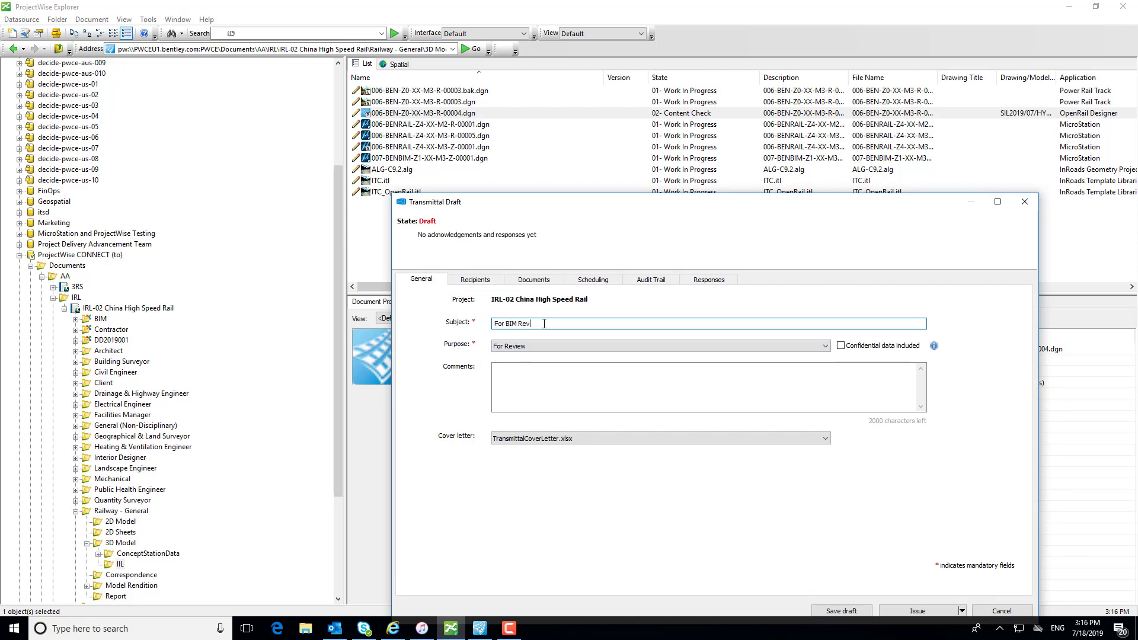
- Examine the transmittal draft's recipients, documents, scheduling and audit trail
click(476, 279)
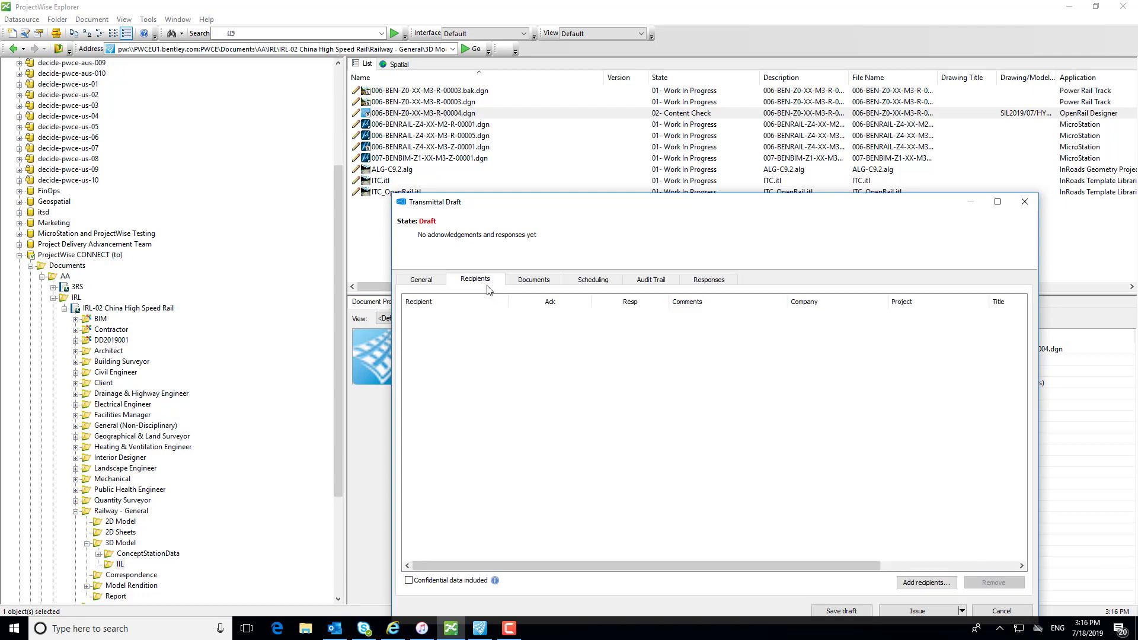
click(533, 280)
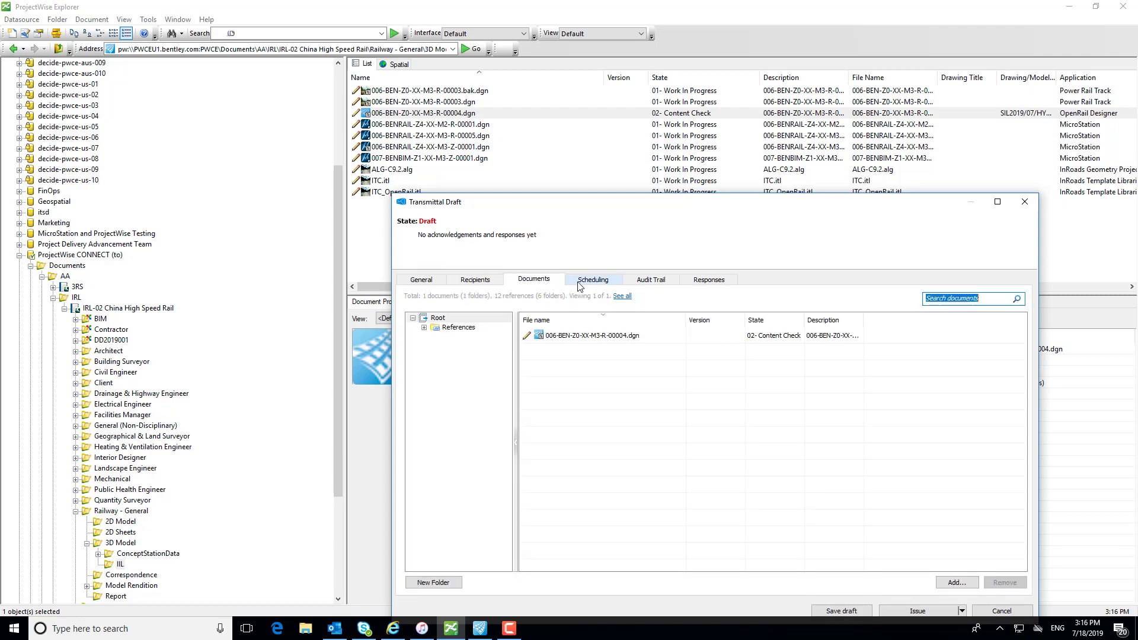
click(593, 279)
click(655, 283)
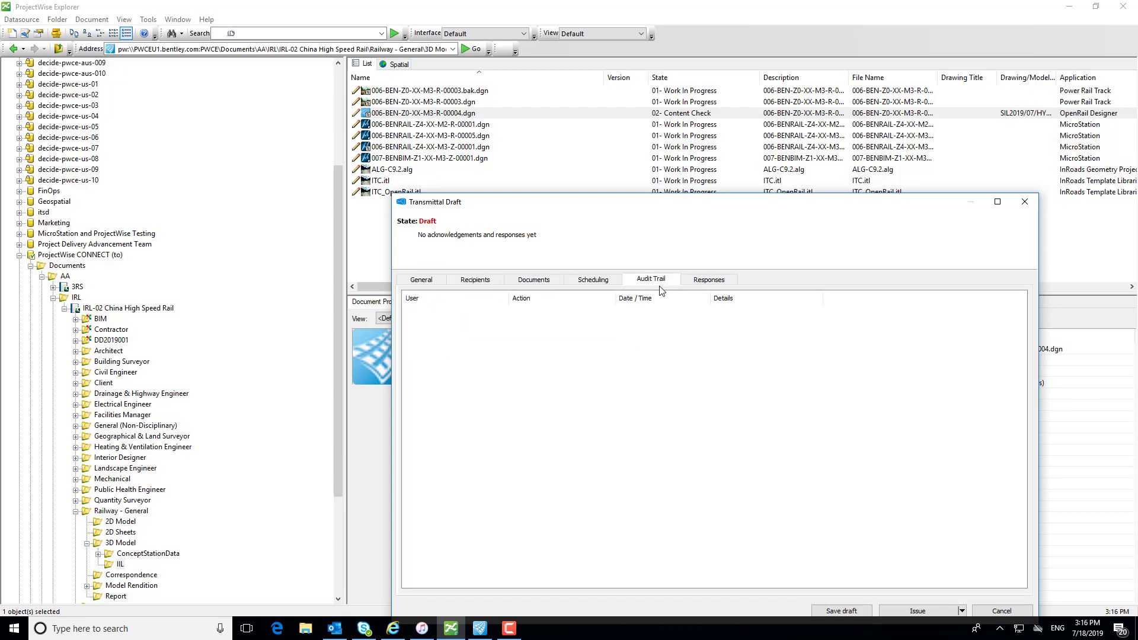
drag(738, 204, 671, 167)
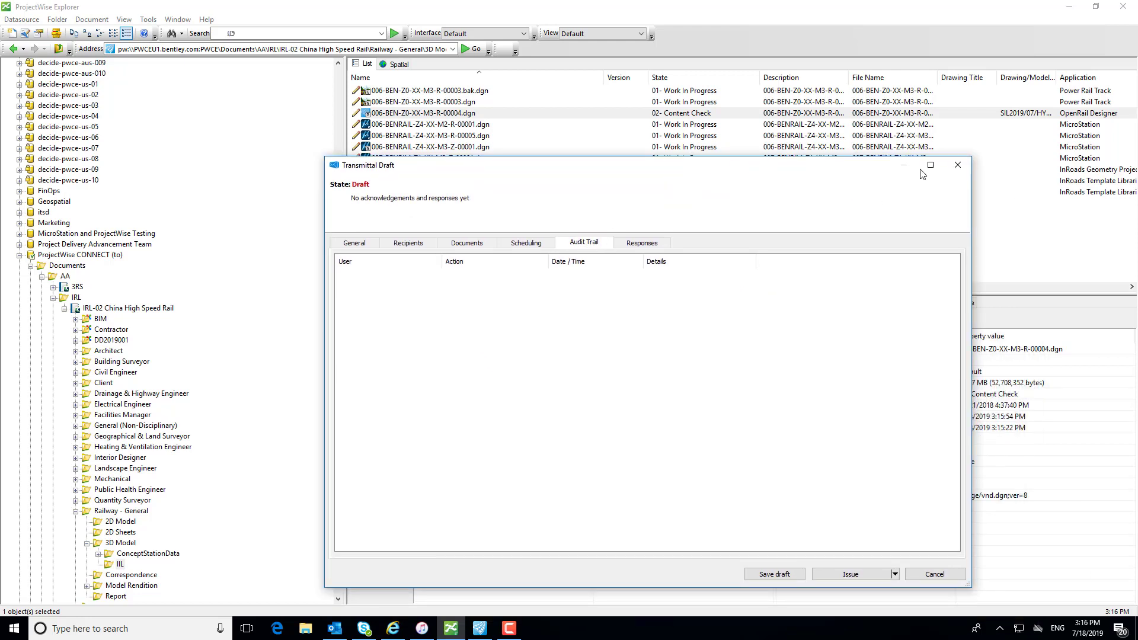